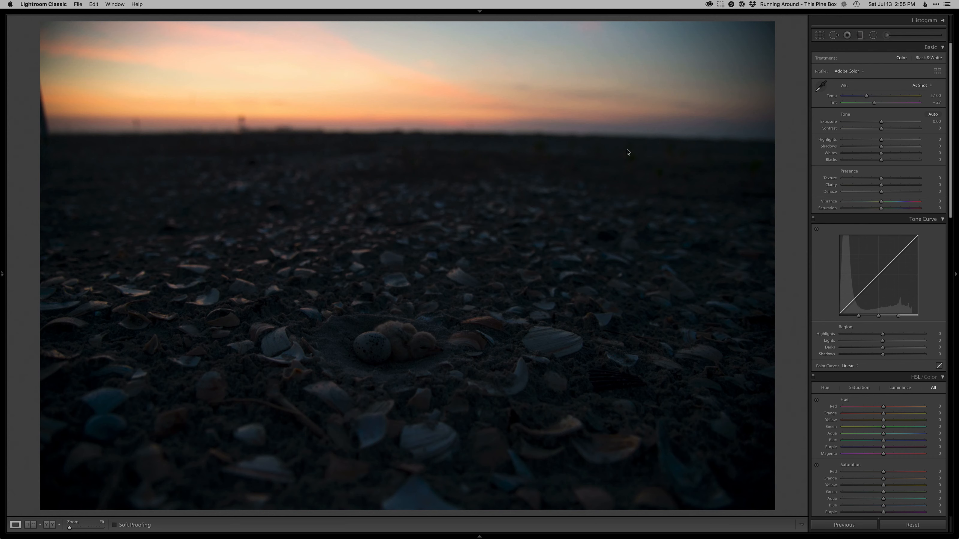
Show the photo's camera exposure information overlay over the image and hide it again.
key("t")
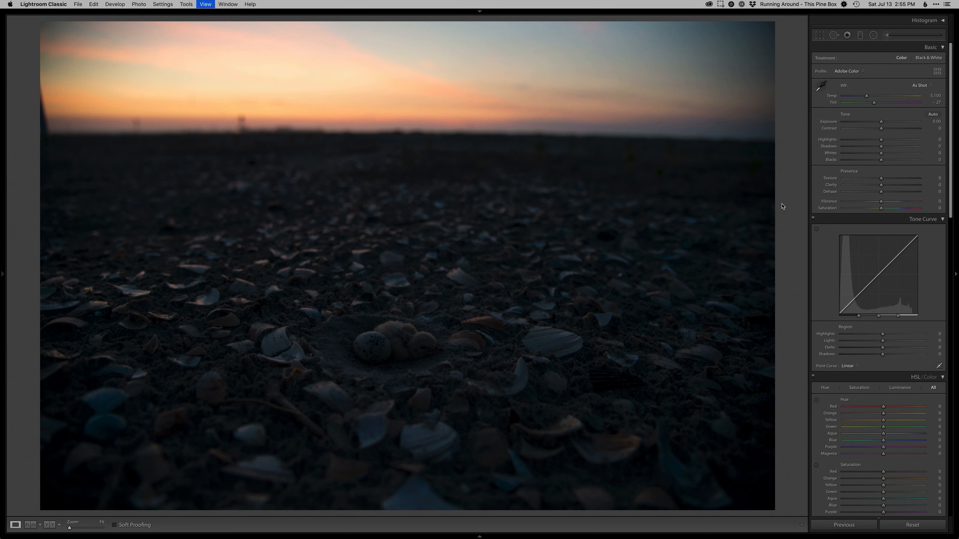
key("i")
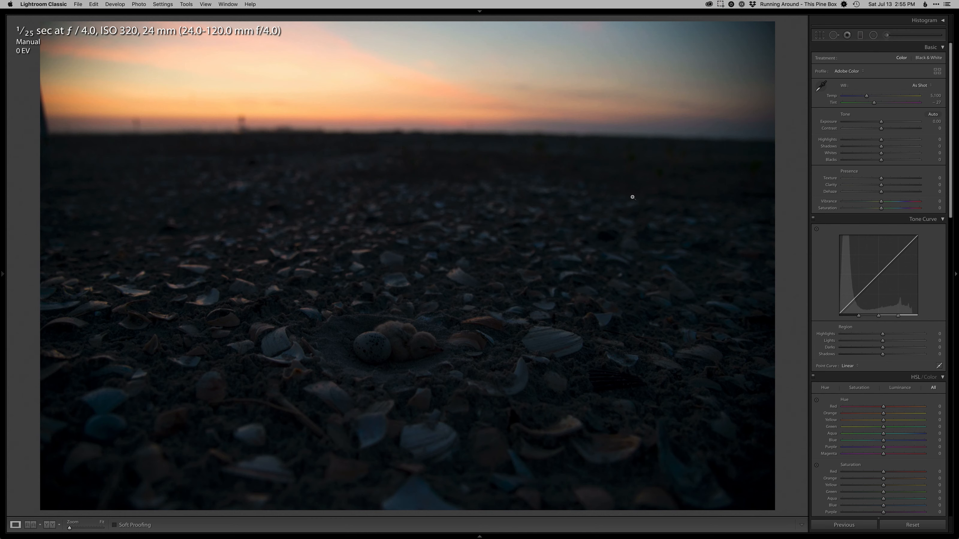
key("super+i")
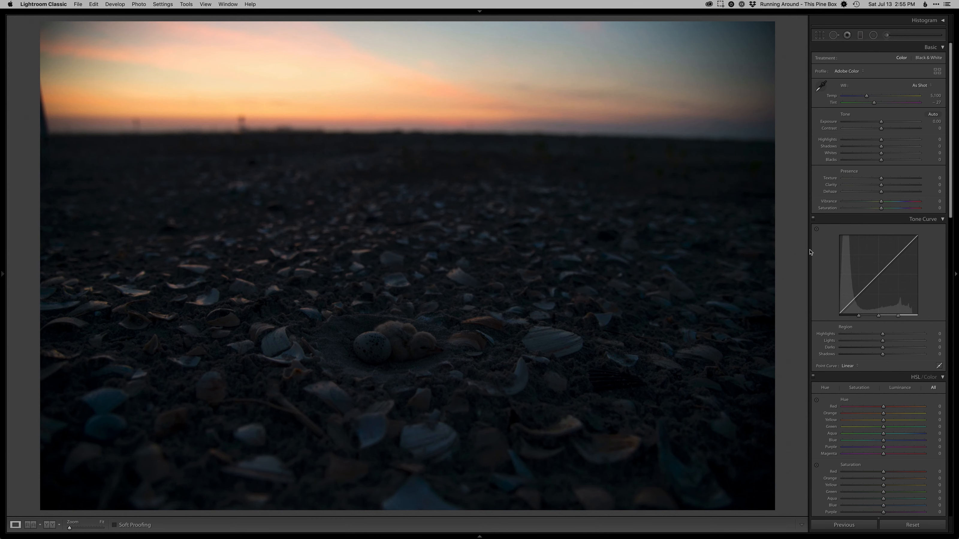
Raise the exposure to +0.95 and sample the white balance from the pale shell in the foreground.
left_click(887, 122)
left_click_drag(887, 125, 889, 122)
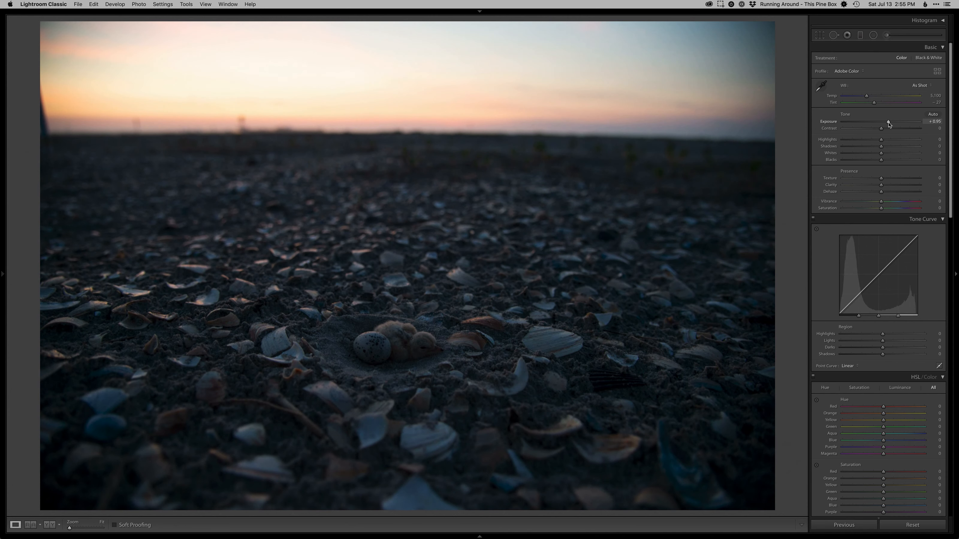
key("w")
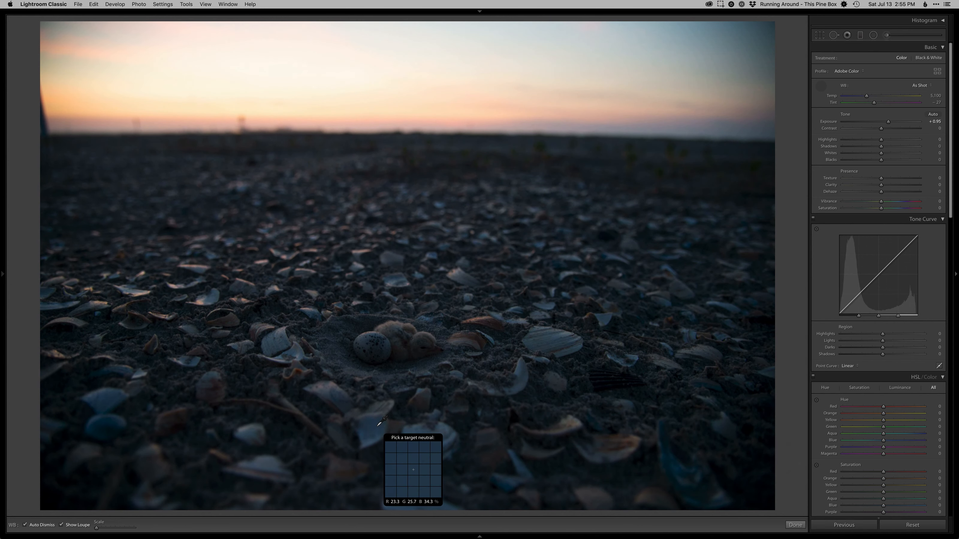
left_click(381, 425)
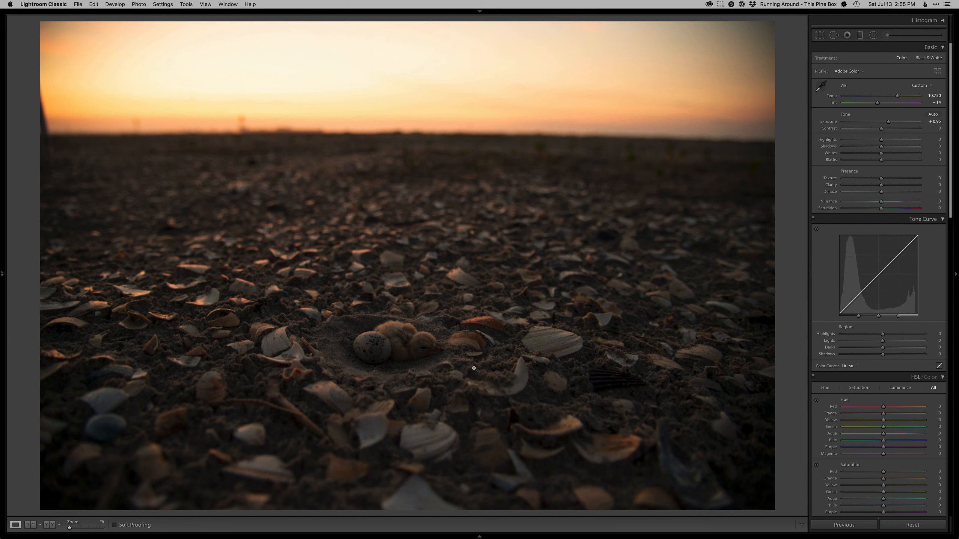
Set the white balance temperature to 8,500 and tint to −2, and raise the exposure to +1.15.
key("shift")
key("equal")
key("equal")
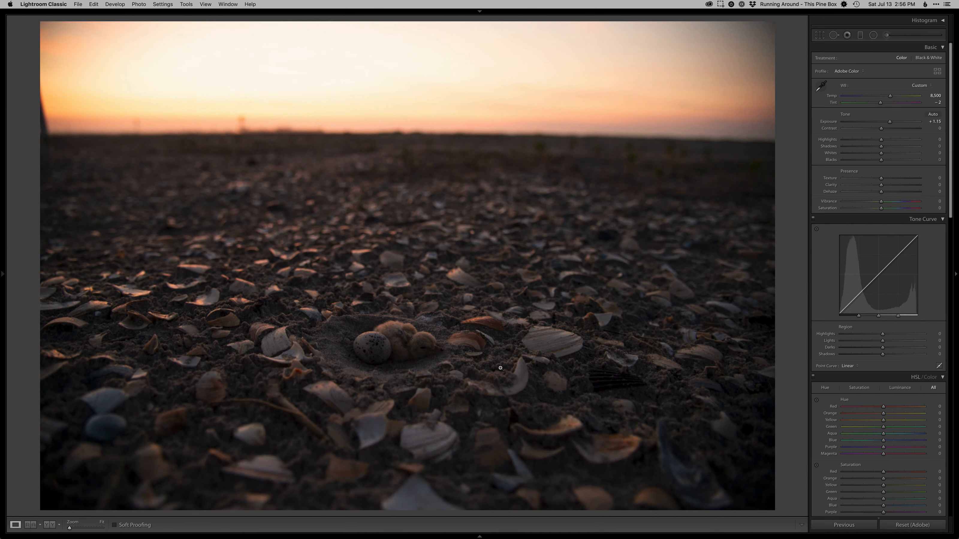
Refine the overall tone with shadows at +40, exposure at +0.95 and blacks at −20.
key("equal")
key("equal")
key("equal")
key("equal")
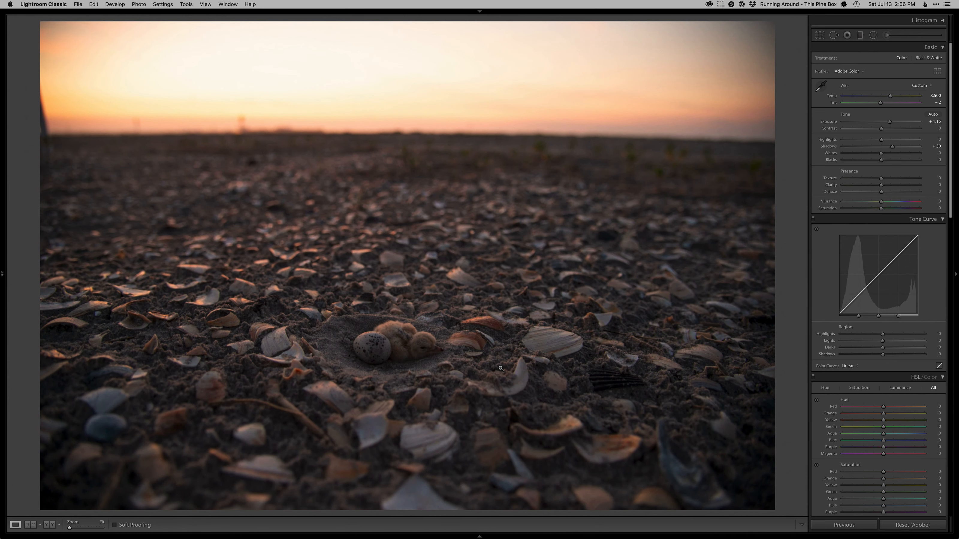
key("minus")
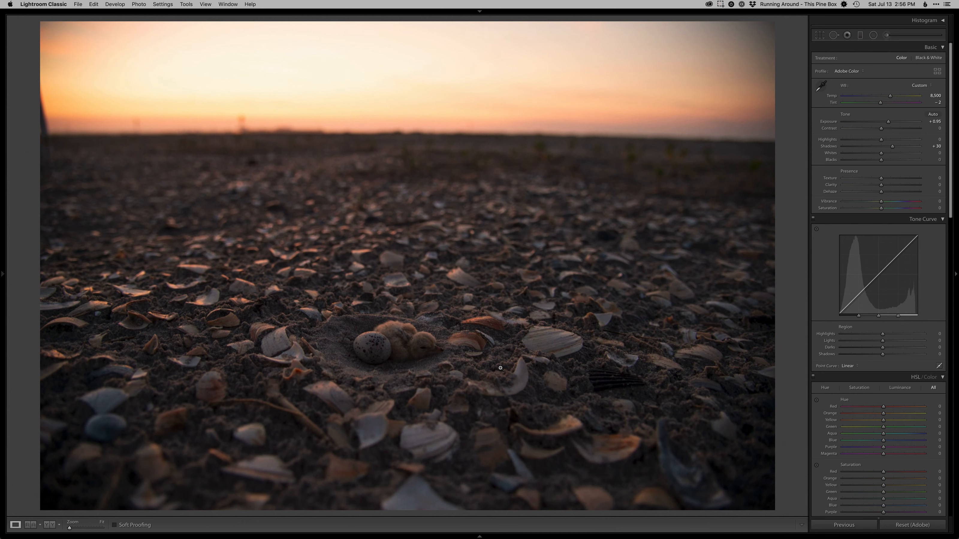
key("minus")
key("minus")
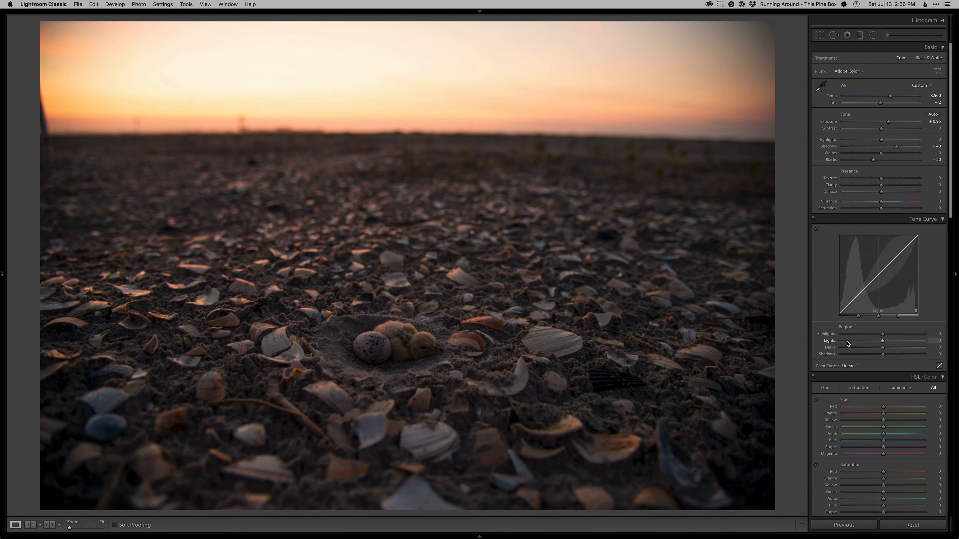
Enable the lens profile corrections and reduce the profile's vignetting correction to 42.
scroll(847, 344, "down", 15)
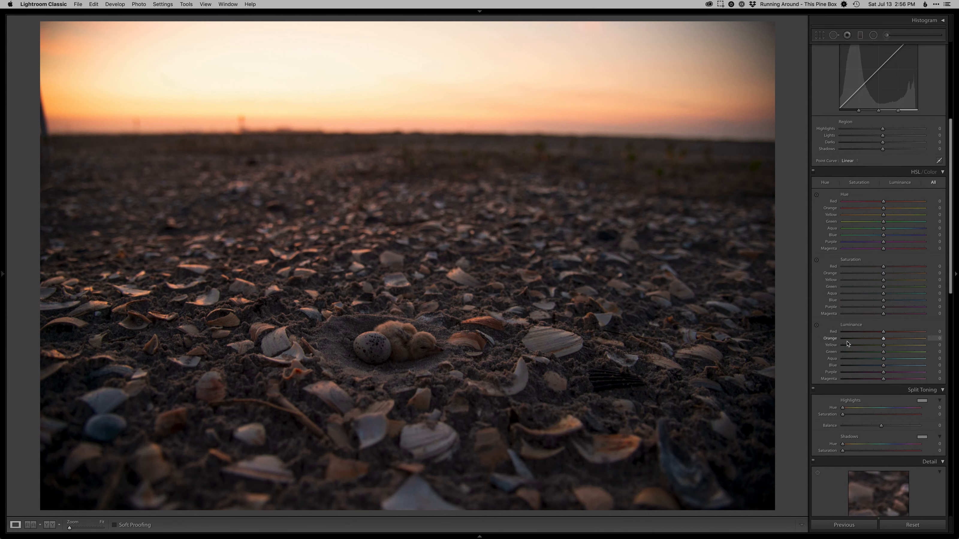
scroll(847, 343, "down", 5)
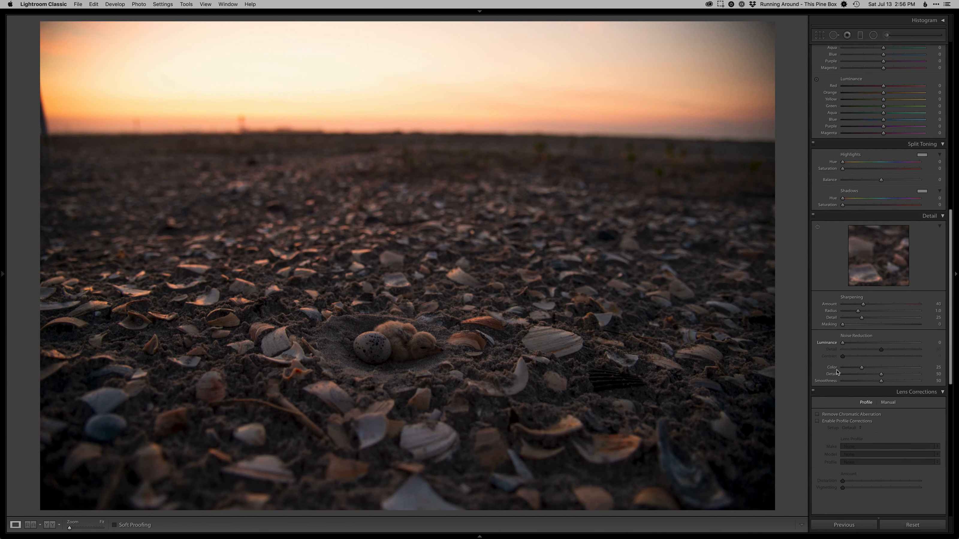
left_click(818, 421)
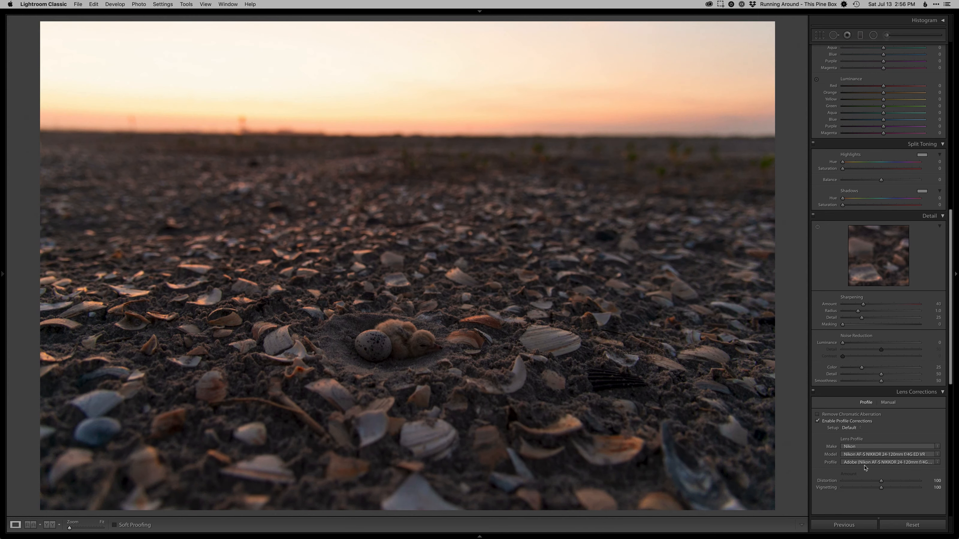
scroll(866, 468, "down", 1)
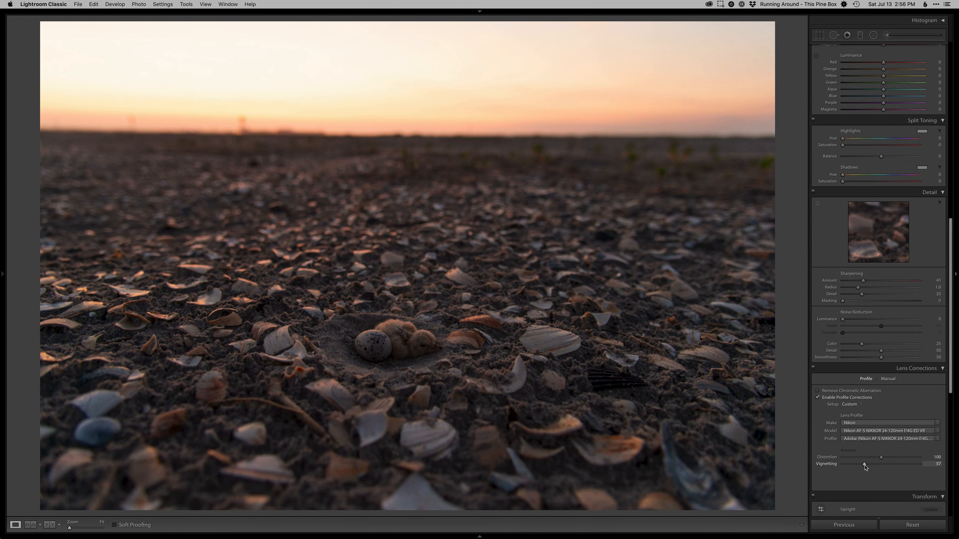
left_click(864, 465)
left_click_drag(862, 465, 860, 466)
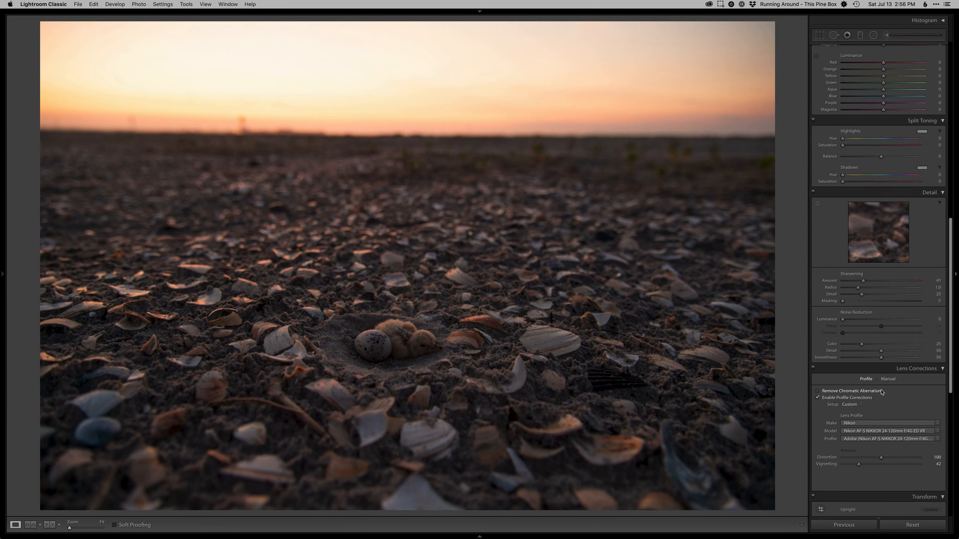
Straighten the photo along the horizon and crop it tighter, placing the egg and chick near the lower-left rule-of-thirds intersection.
scroll(869, 378, "up", 10)
key("r")
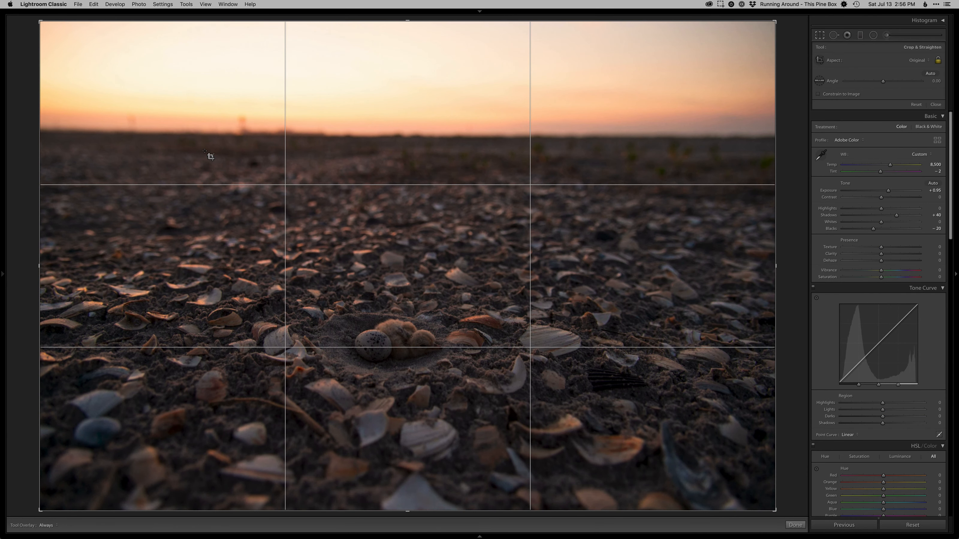
mouse_move(144, 132)
left_mouse_down()
mouse_move(753, 118)
mouse_move(757, 136)
left_mouse_up()
left_click_drag(418, 510, 418, 459)
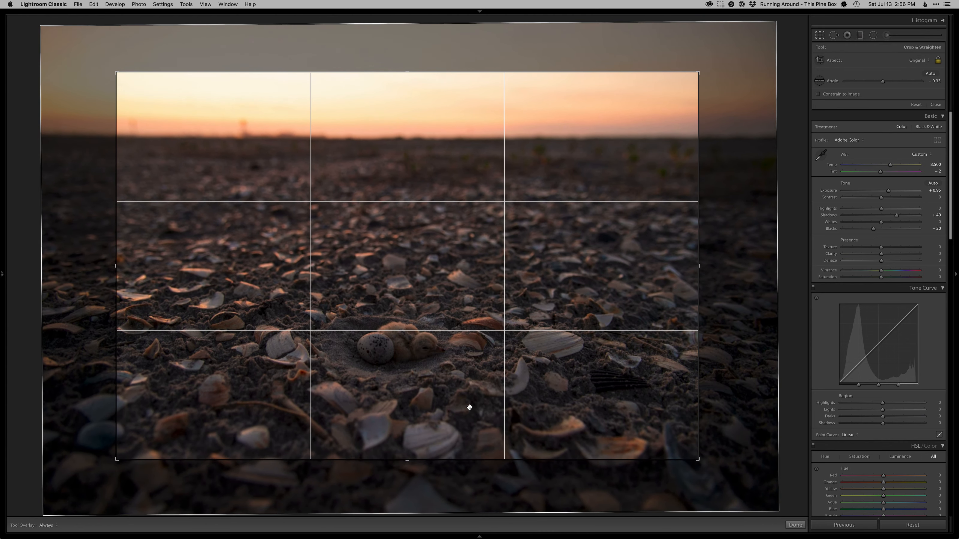
left_click_drag(425, 459, 420, 463)
left_click_drag(494, 406, 456, 406)
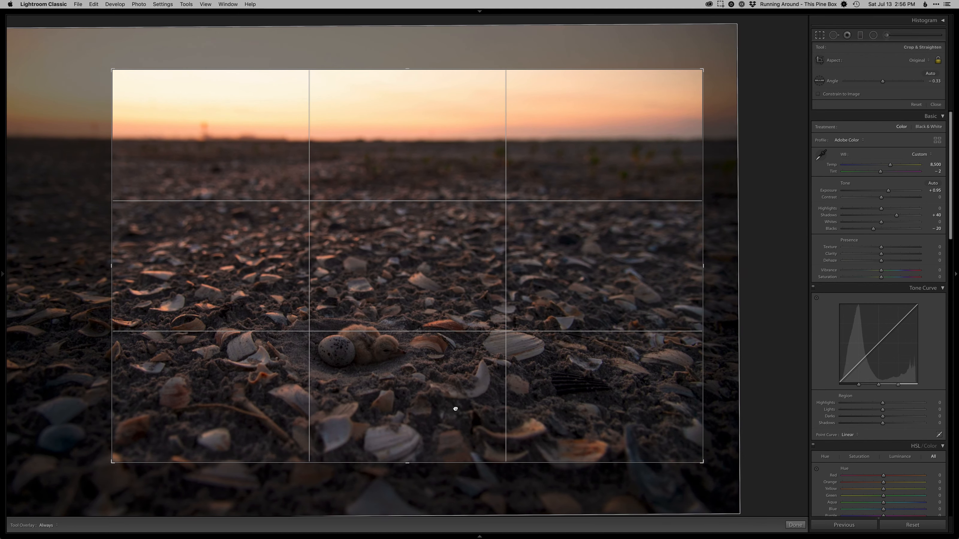
left_click_drag(455, 409, 459, 414)
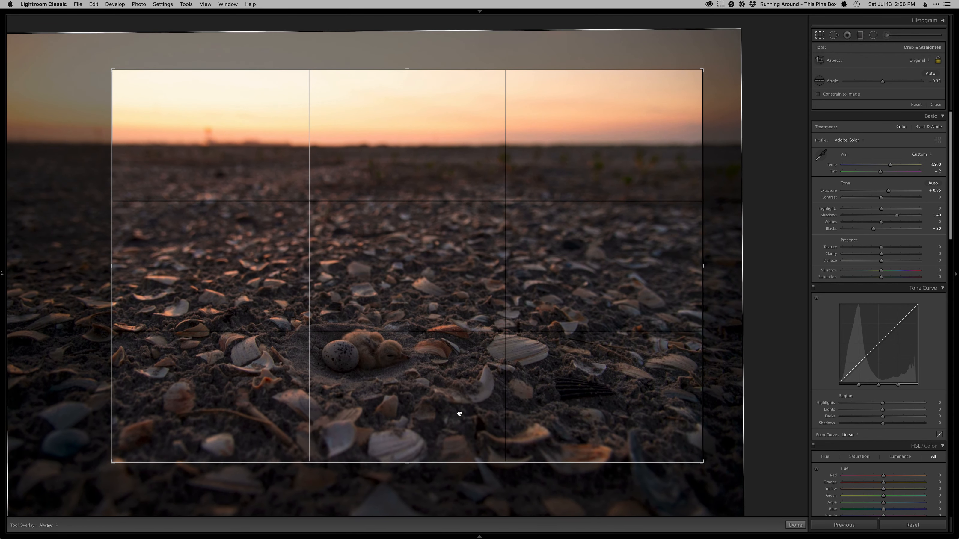
Add a graduated filter over the sky, ending just below the horizon, with exposure −0.43 and highlights −36.
key("m")
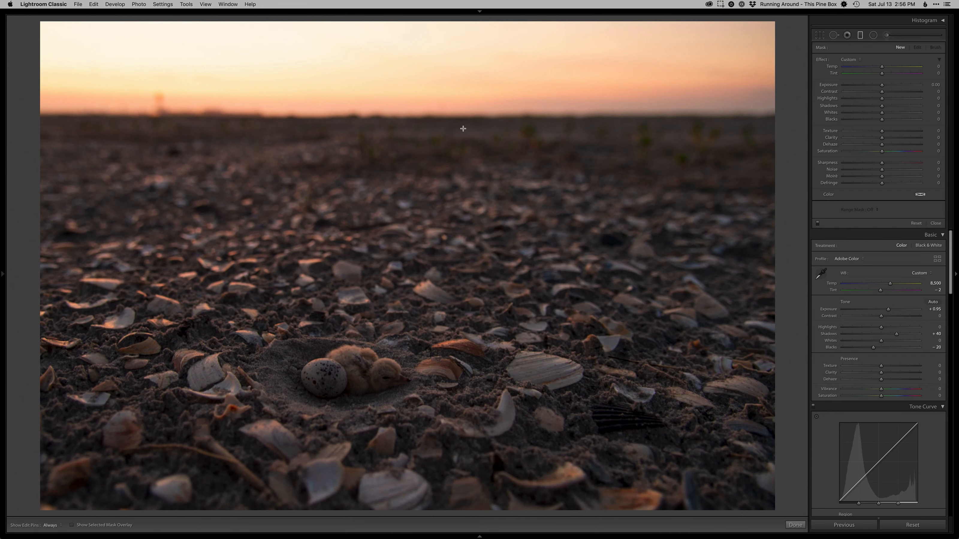
left_click_drag(397, 92, 397, 136)
left_click_drag(881, 84, 868, 101)
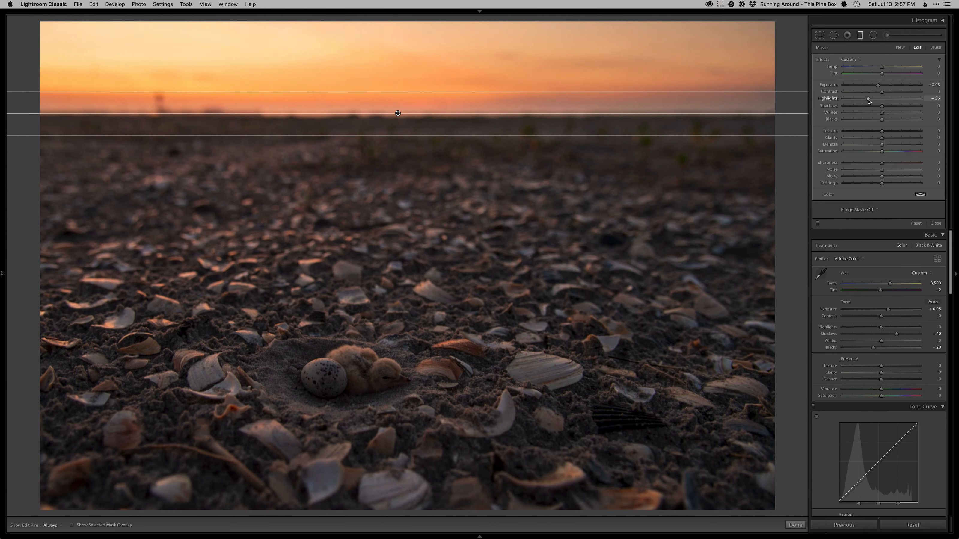
key("m")
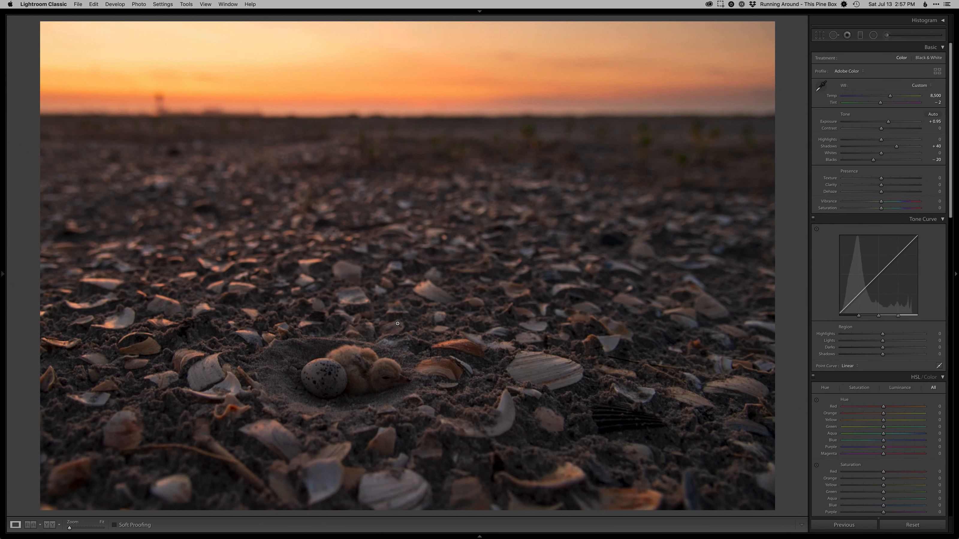
Lower the overall exposure to +0.65 and set the sky graduated filter's exposure to −0.28.
key("minus")
key("minus")
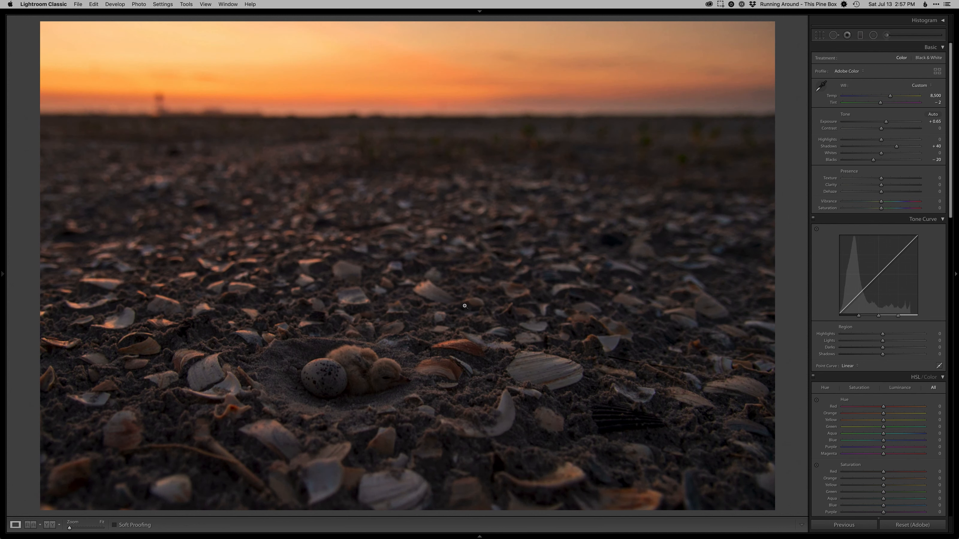
left_click(859, 35)
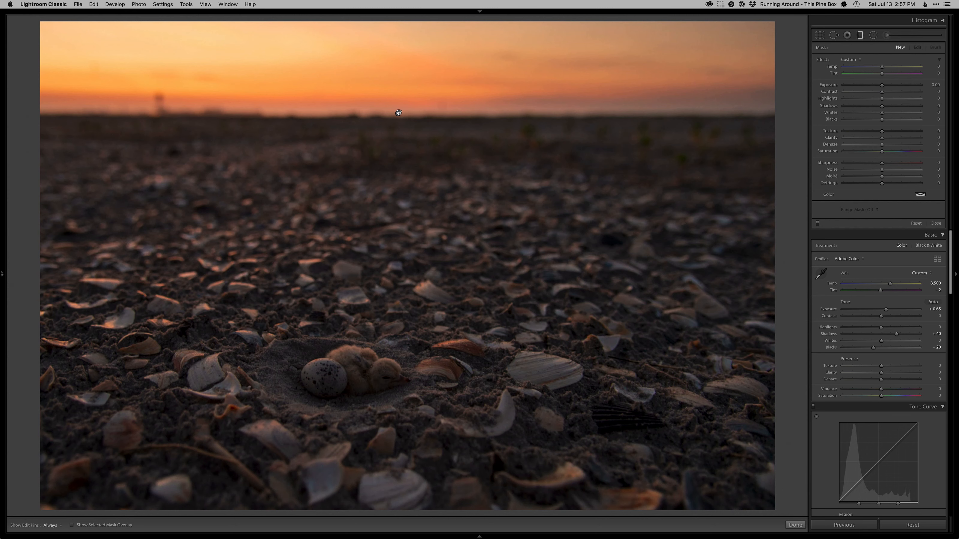
left_click_drag(878, 85, 878, 85)
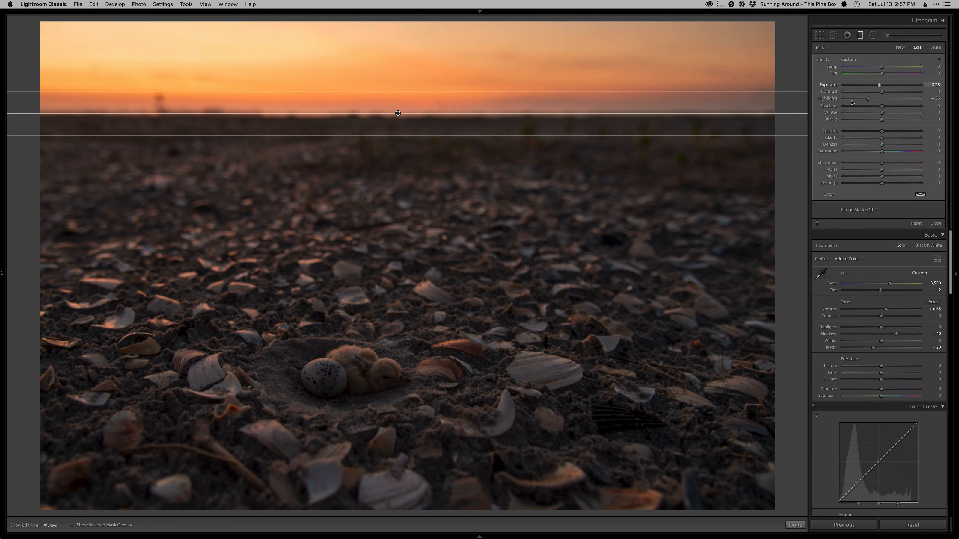
key("m")
Cool the white balance to temperature 7,900 and tint +1, and open this darker version in Photoshop.
key("shift")
key("shift+minus")
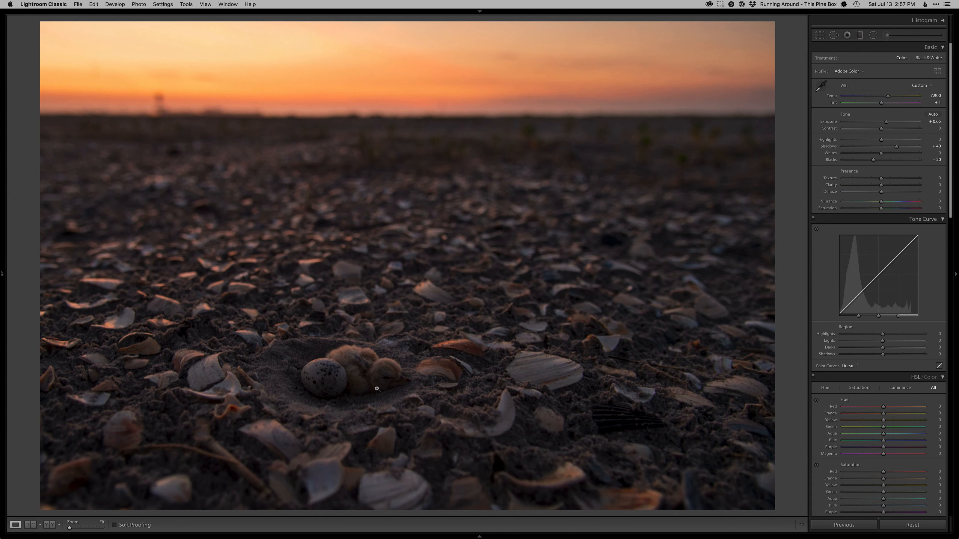
key("super+e")
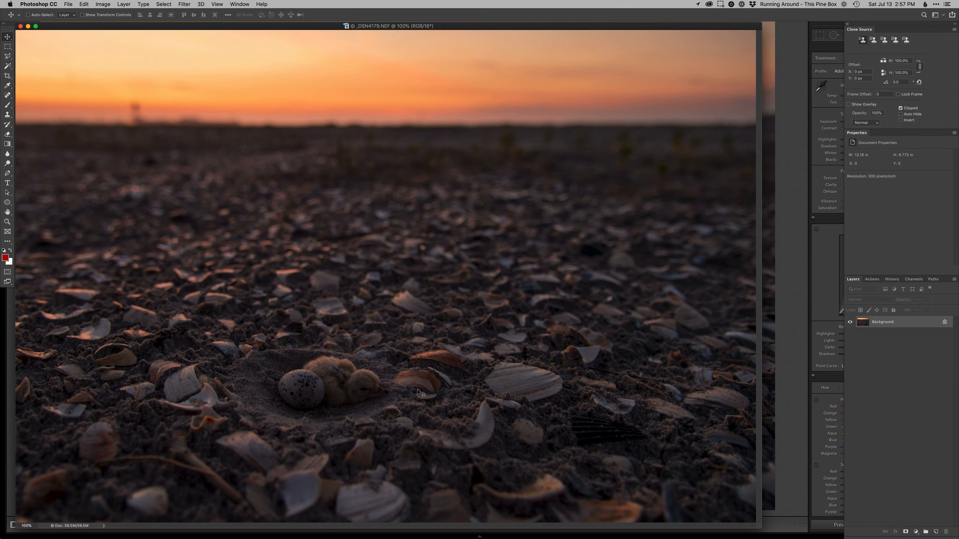
key("super+minus")
Switch back to Lightroom and brighten the photo to exposure +1.15 and shadows +70.
left_click(780, 325)
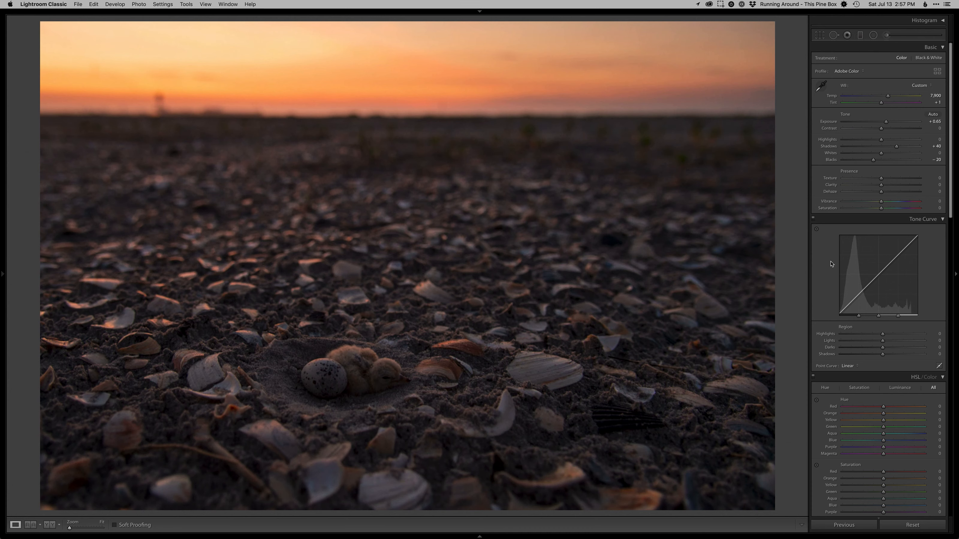
left_click_drag(885, 122, 888, 122)
key("equal")
key("equal")
key("equal")
key("equal")
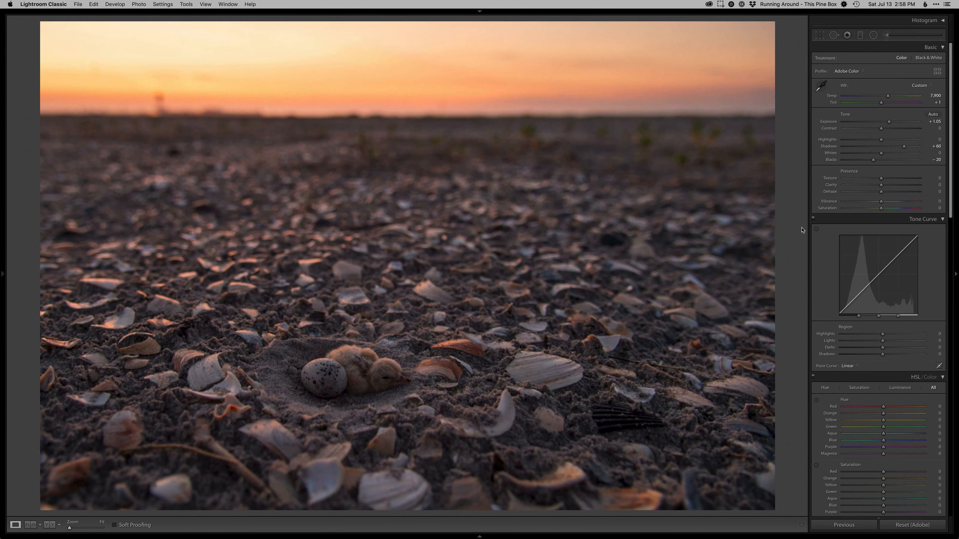
key("equal")
key("equal")
key("equal")
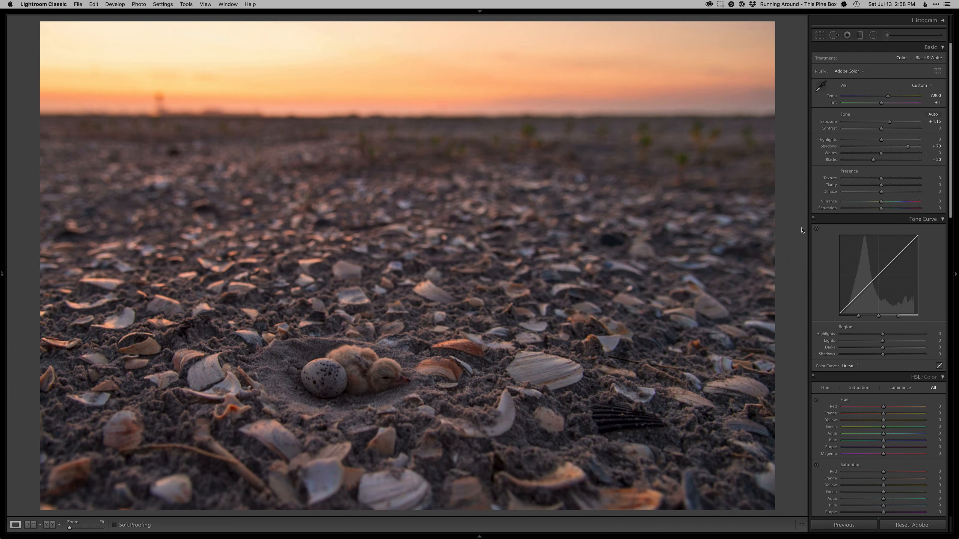
Trim the tone adjustment slightly and open the brighter version in Photoshop as a second document.
key("minus")
key("minus")
key("super+s")
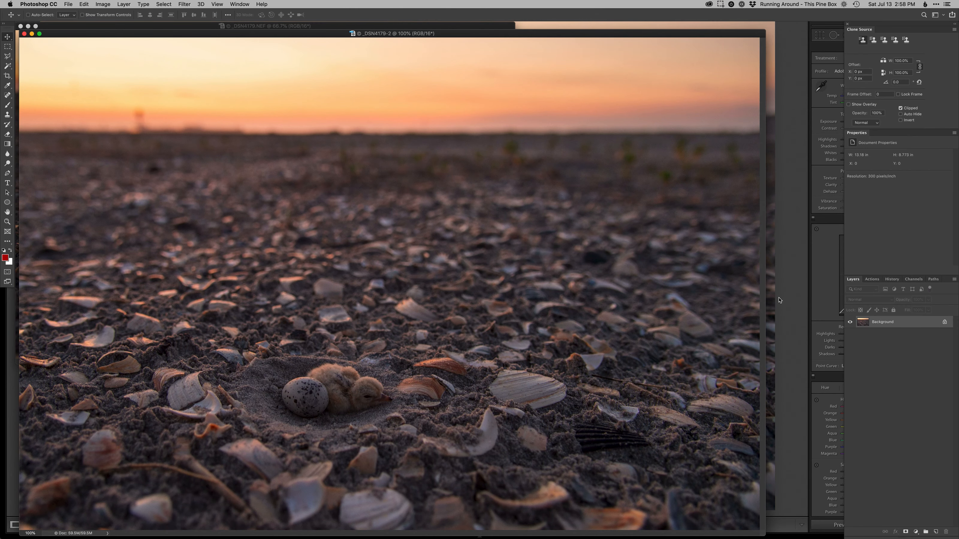
key("super+minus")
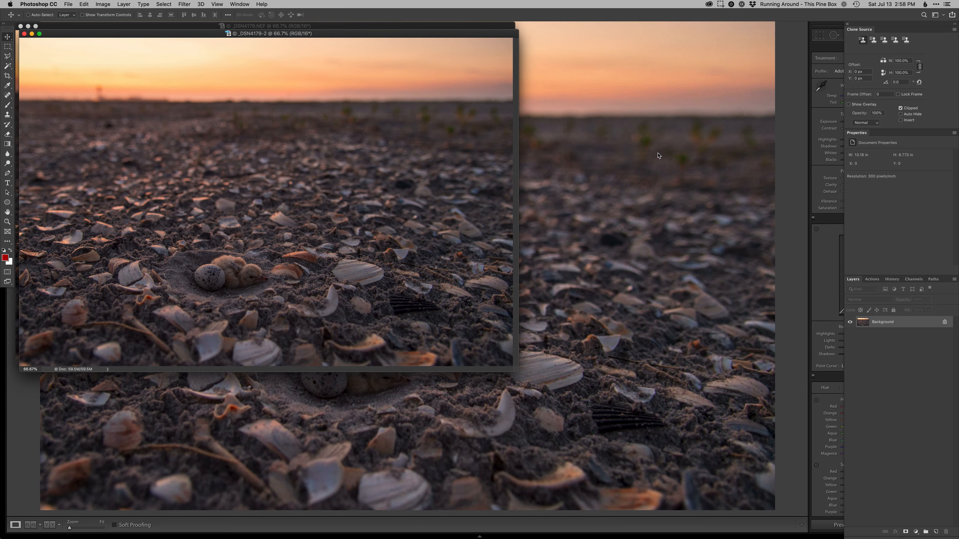
Switch to Lightroom, undo the recent brightening adjustments and go to the Library grid.
left_click(792, 219)
key("super+z")
key("super+z")
key("super+z")
key("super+z")
key("g")
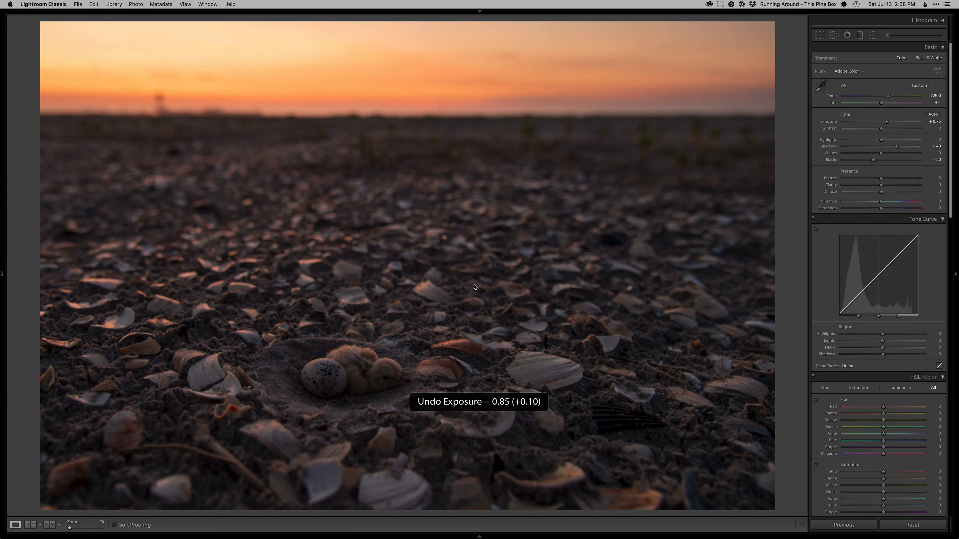
Switch to Photoshop and move the brighter document's window aside so both versions are visible.
key("super+Tab")
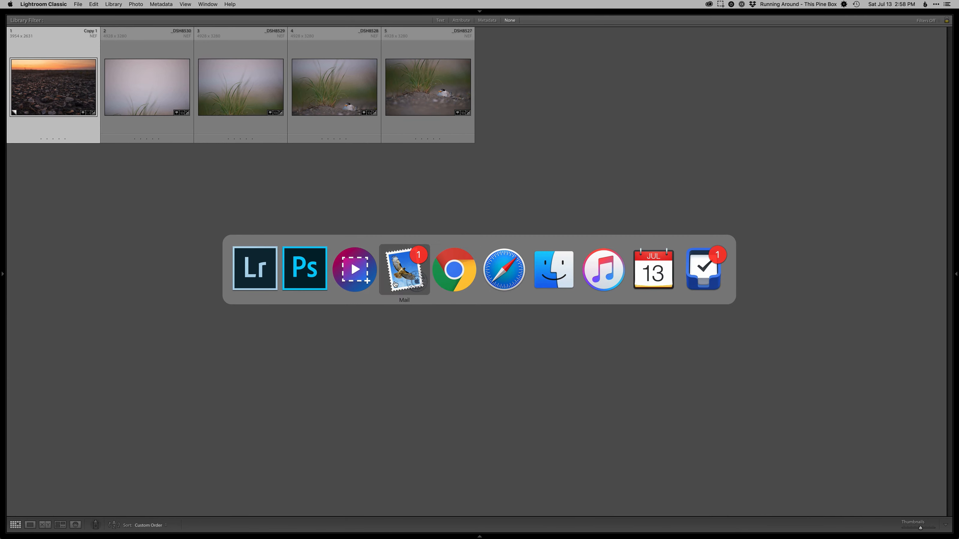
key("f")
key("f")
key("f")
left_click_drag(324, 38, 544, 100)
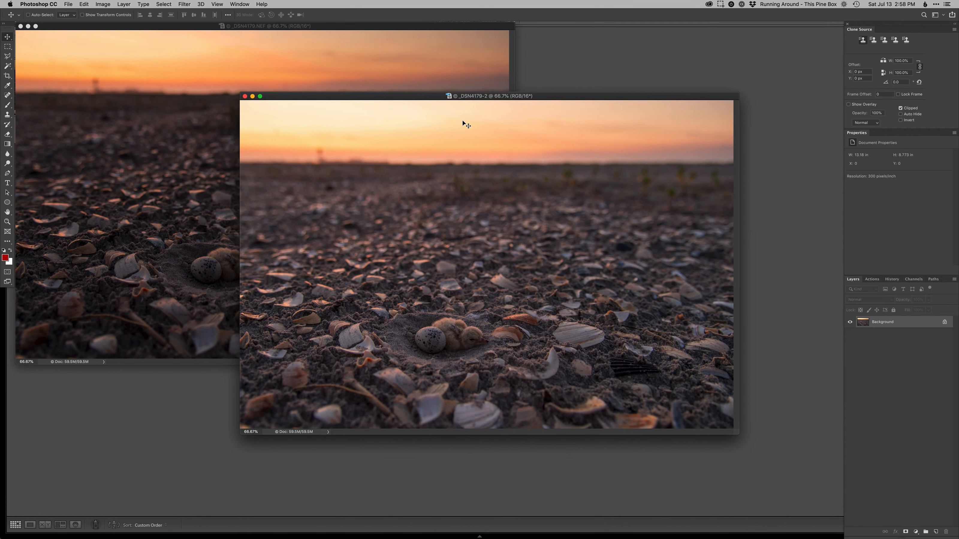
Copy the brighter image onto the dark document as a new layer and close the brighter document without saving.
left_click_drag(476, 110, 487, 76)
left_click(551, 147)
key("super+w")
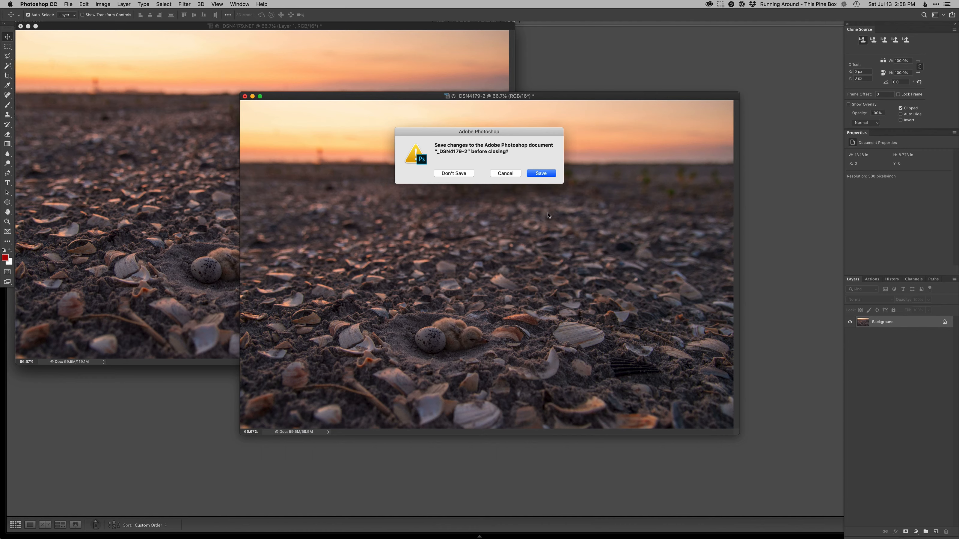
key("super+d")
Hide the brighter layer behind a black mask and brush it back in white over the egg and chick.
key("f")
key("ctrl+m")
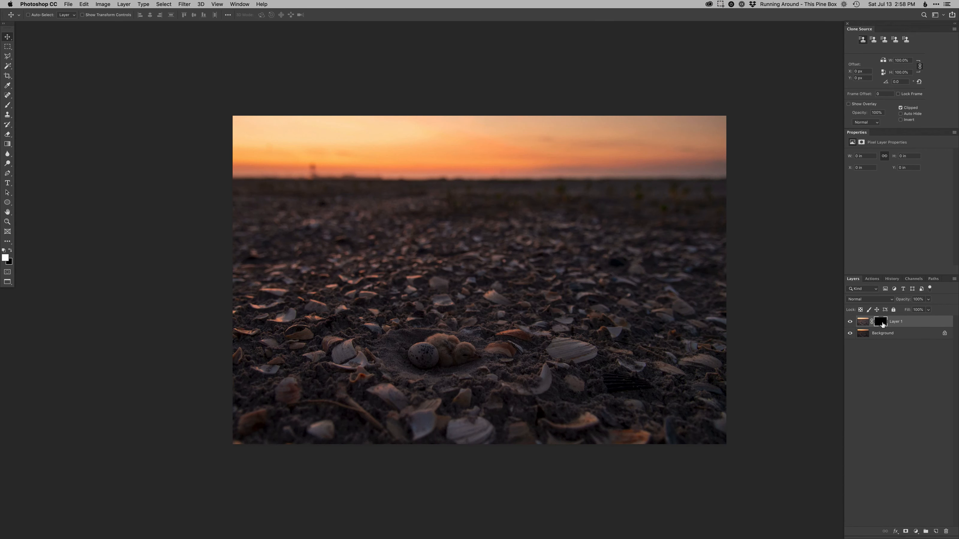
key("b")
left_click(443, 353, "super")
left_click(444, 352, "super")
mouse_move(439, 358)
left_mouse_down()
mouse_move(386, 346)
mouse_move(379, 359)
mouse_move(380, 346)
mouse_move(403, 364)
mouse_move(367, 354)
mouse_move(394, 344)
mouse_move(394, 361)
mouse_move(373, 352)
mouse_move(379, 367)
mouse_move(398, 375)
mouse_move(453, 329)
mouse_move(424, 320)
mouse_move(426, 329)
mouse_move(458, 320)
mouse_move(462, 369)
mouse_move(523, 354)
mouse_move(494, 366)
mouse_move(529, 339)
mouse_move(494, 368)
mouse_move(533, 368)
left_mouse_up()
left_click_drag(538, 367, 548, 365)
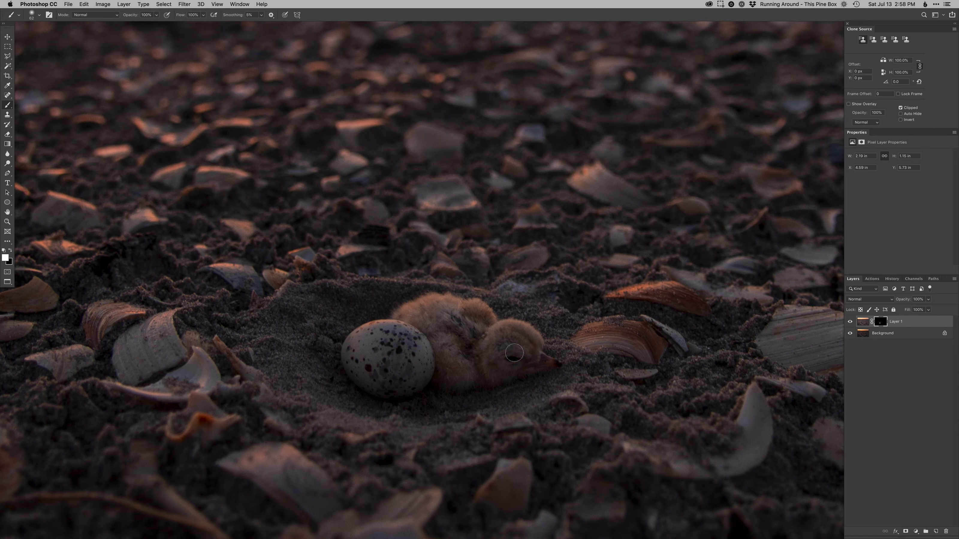
Extend the brighter layer's mask softly over the sand around the nest with wider brush strokes.
scroll(489, 364, "down", 5)
left_click_drag(490, 365, 511, 364)
mouse_move(392, 353)
left_mouse_down()
mouse_move(489, 364)
mouse_move(398, 349)
mouse_move(454, 347)
mouse_move(525, 368)
mouse_move(480, 356)
mouse_move(395, 355)
mouse_move(500, 371)
mouse_move(460, 346)
mouse_move(400, 345)
mouse_move(414, 341)
mouse_move(521, 358)
mouse_move(407, 360)
mouse_move(526, 359)
mouse_move(460, 357)
mouse_move(439, 368)
left_mouse_up()
Refine the brighter layer's mask with a smaller brush over the chick's body, head and the egg.
key("bracketleft")
key("bracketleft")
key("bracketleft")
key("bracketleft")
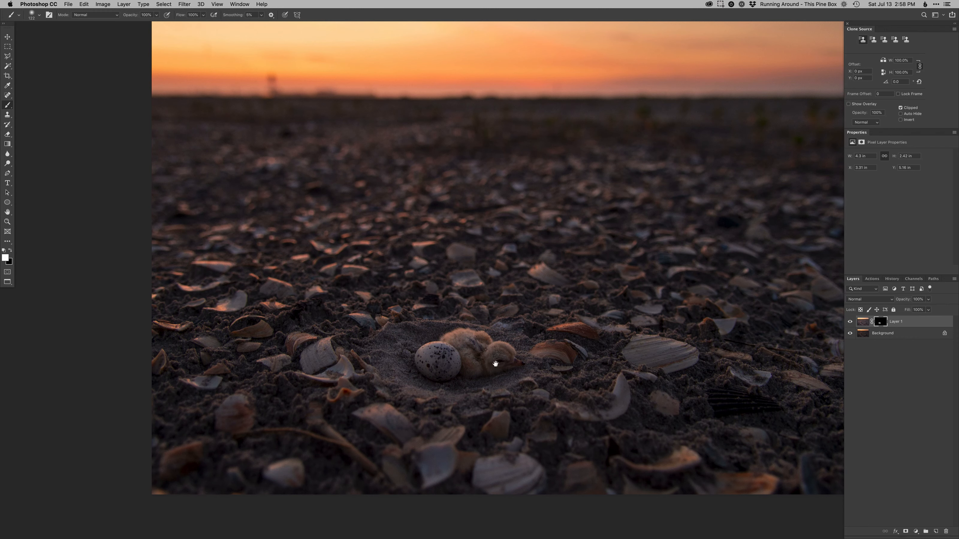
left_click(490, 364, "super")
key("super+0")
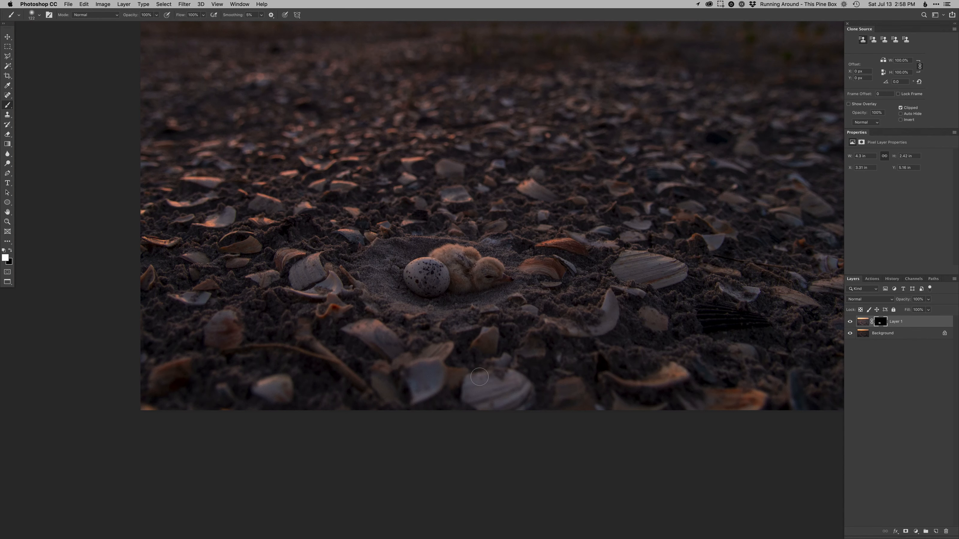
mouse_move(466, 277)
left_mouse_down()
mouse_move(488, 306)
mouse_move(441, 373)
left_mouse_up()
left_click_drag(496, 345, 481, 345)
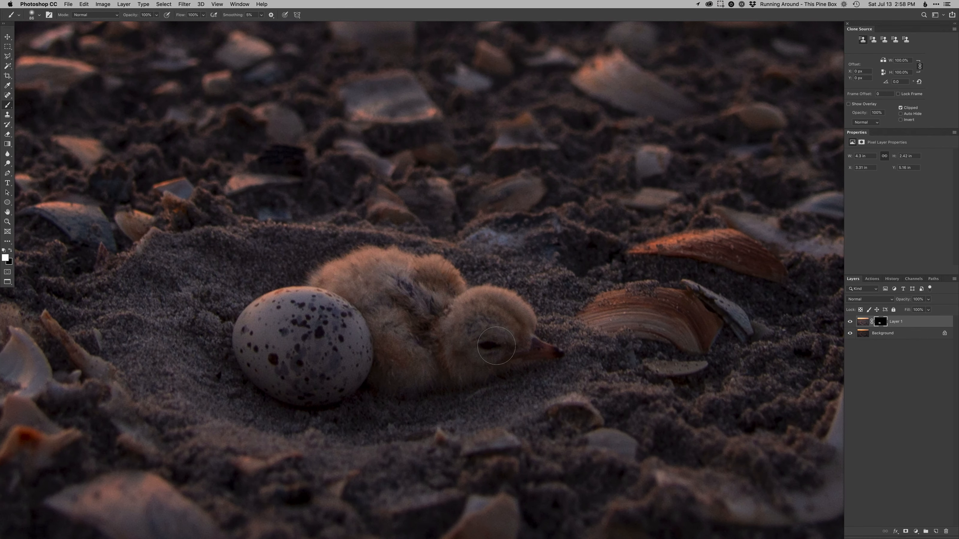
mouse_move(400, 295)
left_mouse_down()
mouse_move(431, 334)
mouse_move(412, 340)
mouse_move(413, 311)
mouse_move(437, 333)
mouse_move(399, 305)
mouse_move(412, 297)
mouse_move(412, 320)
mouse_move(362, 286)
mouse_move(431, 321)
mouse_move(443, 354)
mouse_move(444, 328)
mouse_move(423, 362)
left_mouse_up()
key("x")
key("x")
left_click_drag(480, 370, 472, 363)
key("x")
key("x")
left_click_drag(476, 326, 471, 347)
key("x")
key("x")
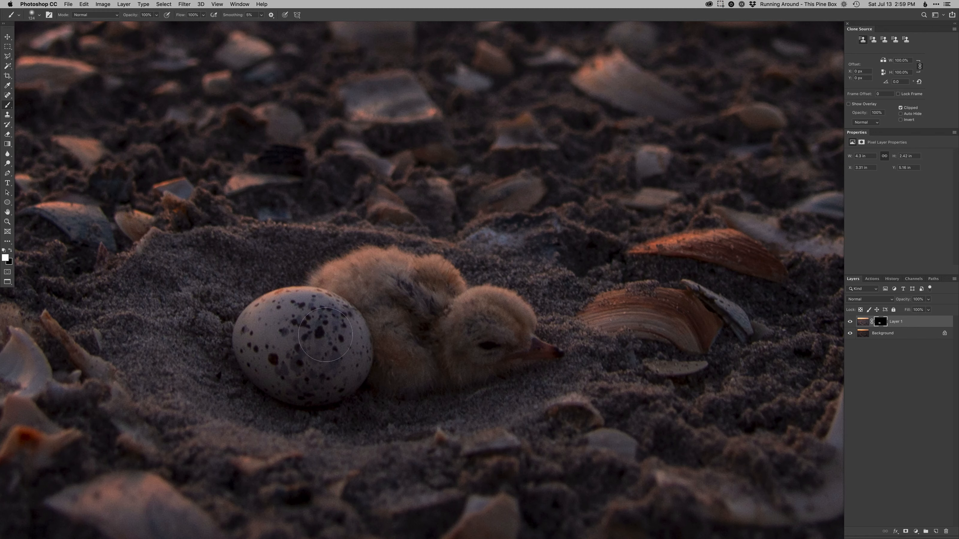
Touch up the mask near the chick's beak, add a Dodge curves layer and try a brightening stroke on the beak.
left_click_drag(515, 357, 524, 358)
key("super+F2")
mouse_move(542, 351)
left_mouse_down()
mouse_move(537, 342)
mouse_move(551, 351)
mouse_move(541, 343)
left_mouse_up()
key("super+z")
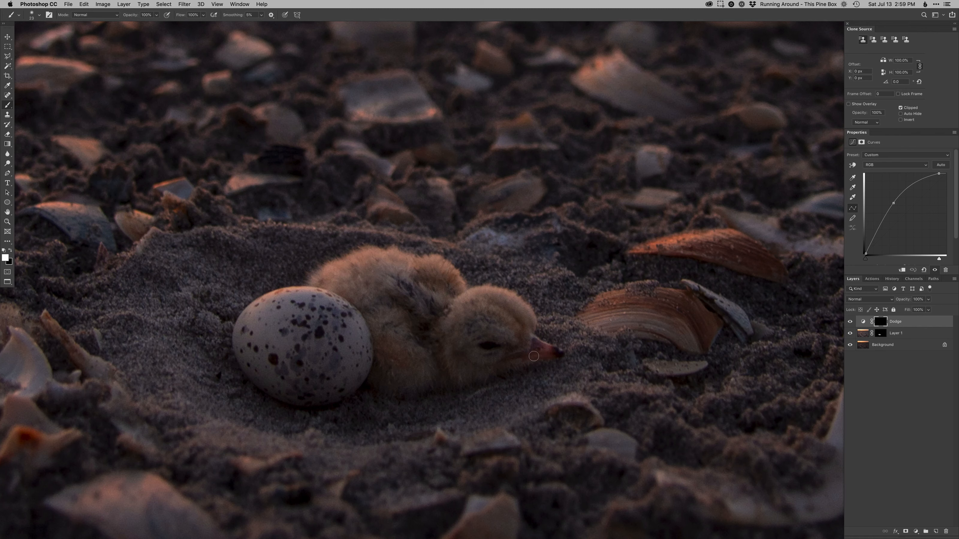
Add a Burn curves layer and paint its mask over the shell-covered ground around the nest to darken it.
mouse_move(489, 347)
left_mouse_down()
mouse_move(508, 343)
mouse_move(503, 415)
left_mouse_up()
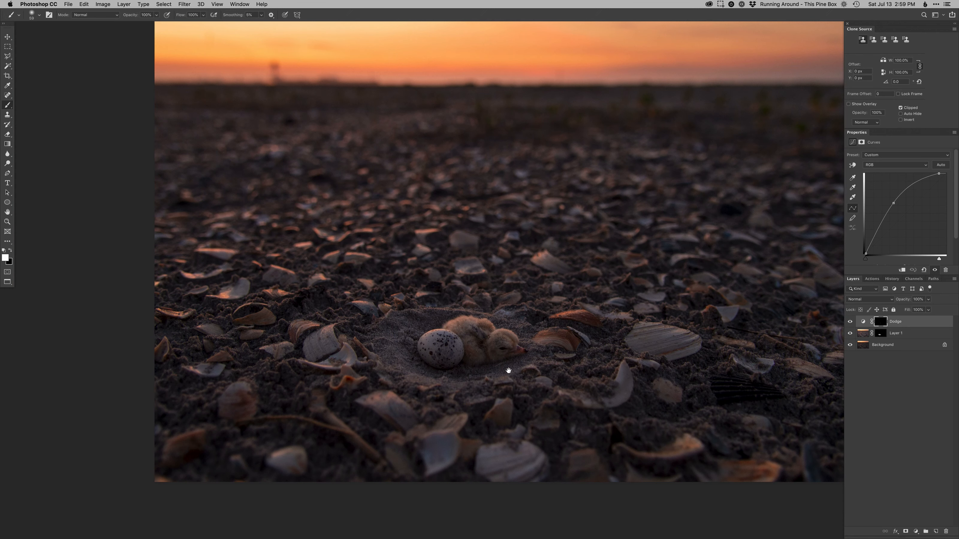
left_click_drag(508, 370, 475, 379)
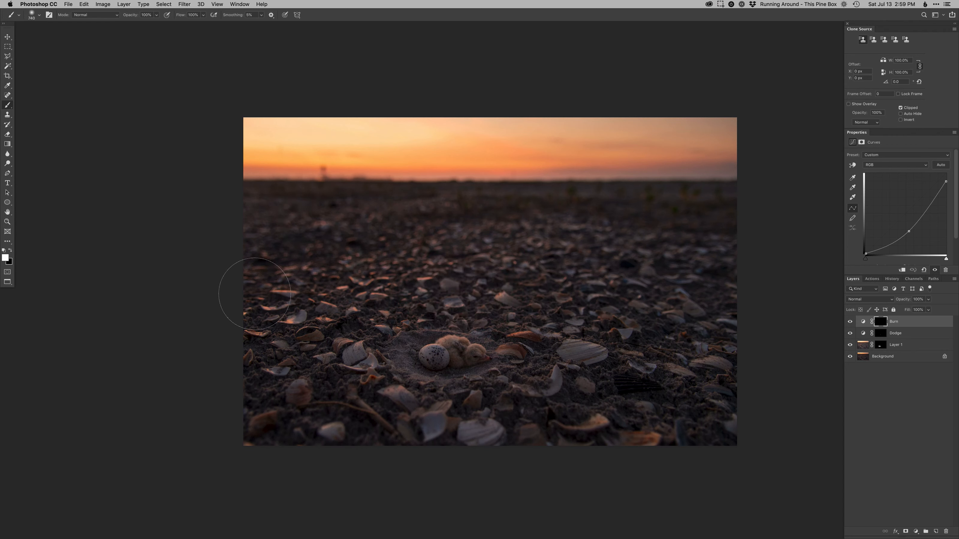
mouse_move(351, 396)
left_mouse_down()
mouse_move(236, 407)
mouse_move(482, 428)
mouse_move(653, 334)
left_mouse_up()
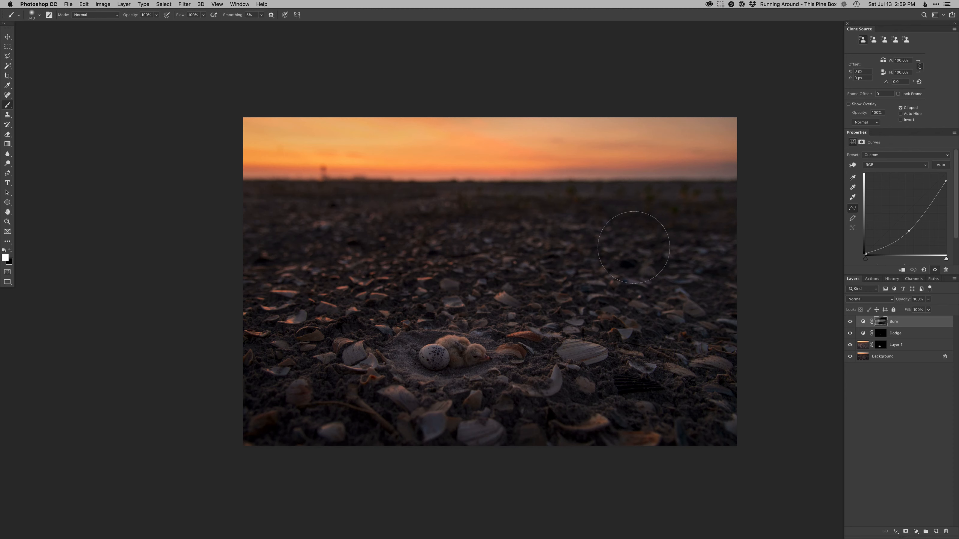
Add a curves layer with raised highlights and held-down shadows, invert its mask and paint the effect over the nest area.
key("super+m")
key("Return")
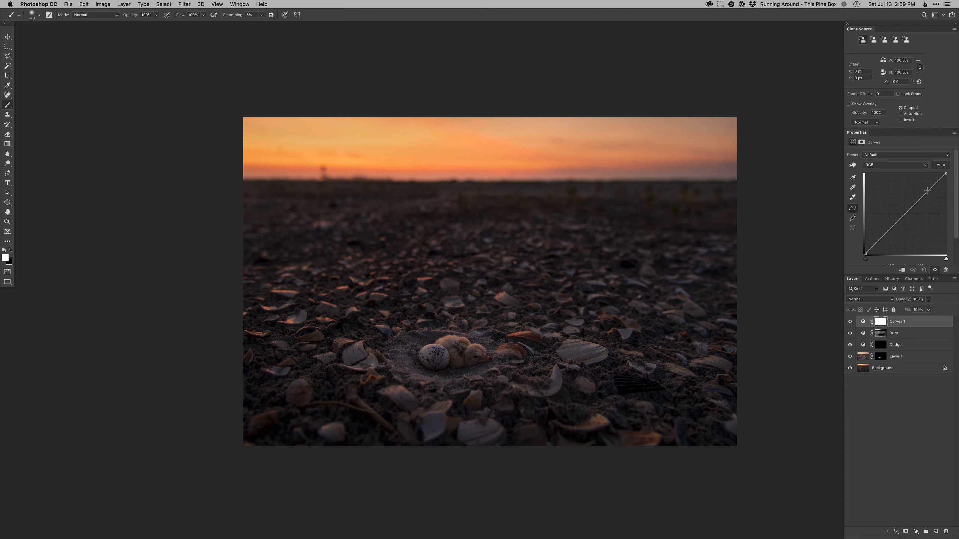
left_click_drag(923, 194, 921, 192)
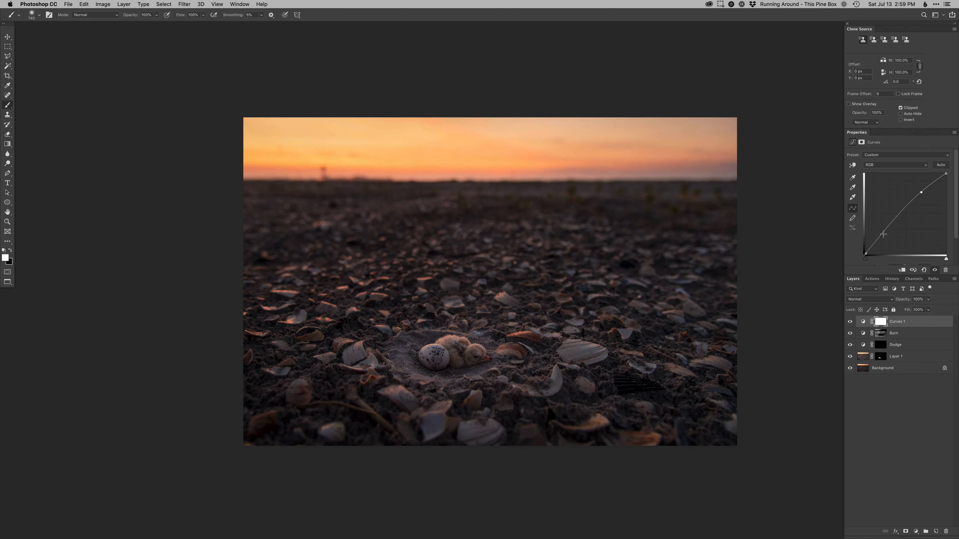
key("super+i")
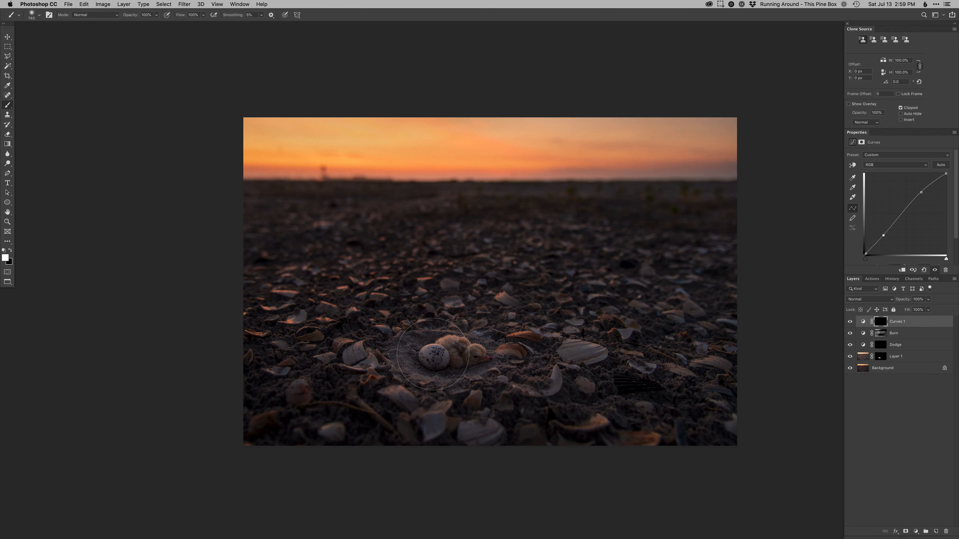
mouse_move(505, 352)
left_mouse_down()
mouse_move(378, 352)
mouse_move(515, 354)
mouse_move(449, 331)
mouse_move(463, 379)
mouse_move(414, 356)
mouse_move(391, 321)
left_mouse_up()
Add a second curves layer above the first and lower its blue channel for a warmer tone.
key("super+m")
key("Return")
key("alt+5")
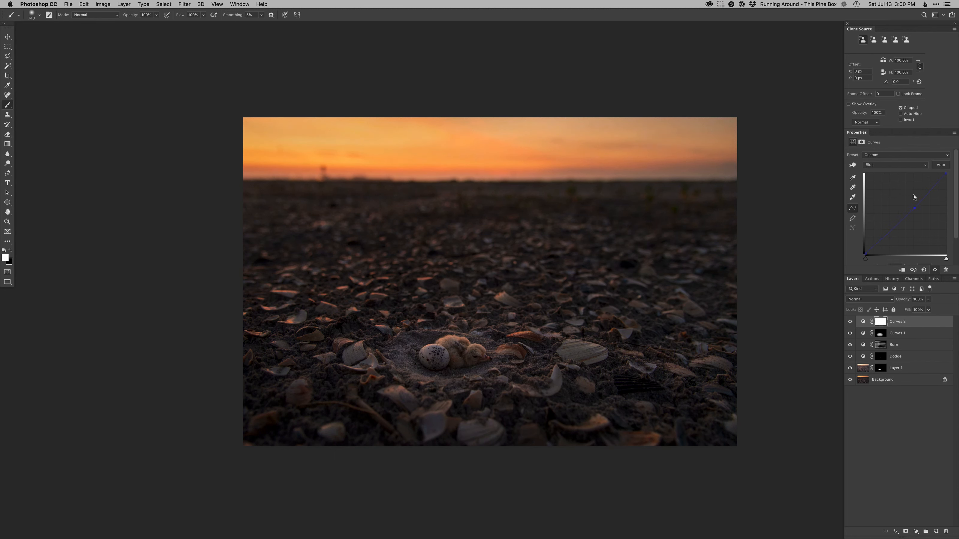
Limit the warm curves layer to the chick and surrounding sand with its mask, brushing it off the egg in black.
left_click_drag(464, 364, 442, 364, "ctrl+alt")
mouse_move(471, 354)
left_mouse_down()
mouse_move(418, 352)
mouse_move(468, 365)
left_mouse_up()
left_click_drag(463, 366, 463, 366, "ctrl+alt")
left_click_drag(431, 352, 447, 352)
scroll(434, 359, "up", 3)
left_click_drag(456, 363, 421, 347, "ctrl+alt")
key("x")
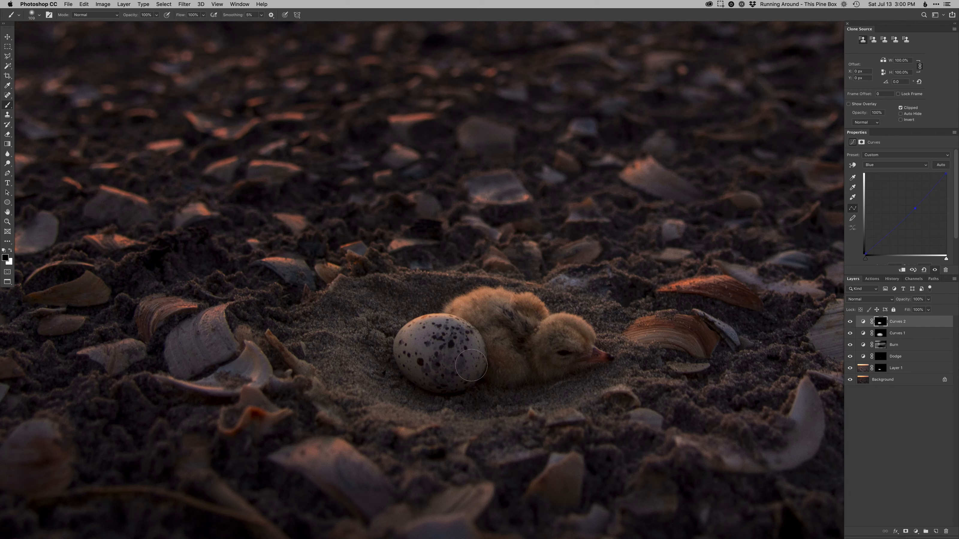
key("super+0")
left_click_drag(528, 376, 499, 384)
left_click(500, 383, "alt")
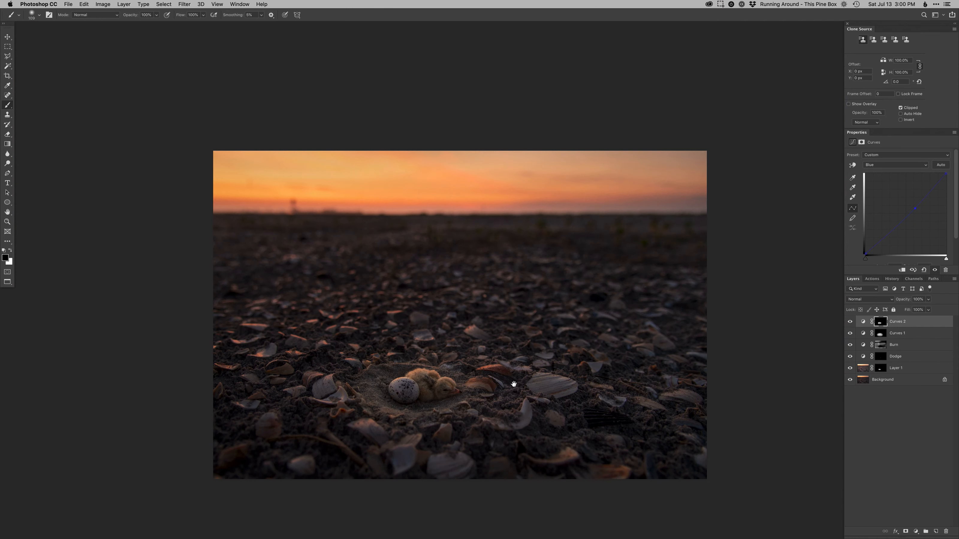
Add a Retouch layer and move it above Layer 1.
key("F2")
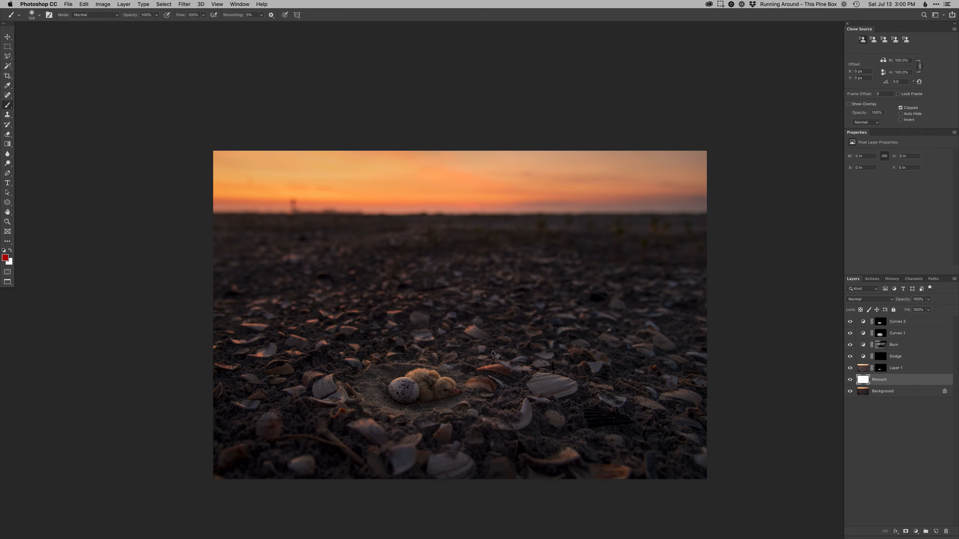
key("super+bracketright")
Remove the tower on the horizon with the Clone Stamp, sampling clean sky and horizon beside it.
key("super+plus")
left_click_drag(300, 284, 442, 386)
left_click(354, 274, "super")
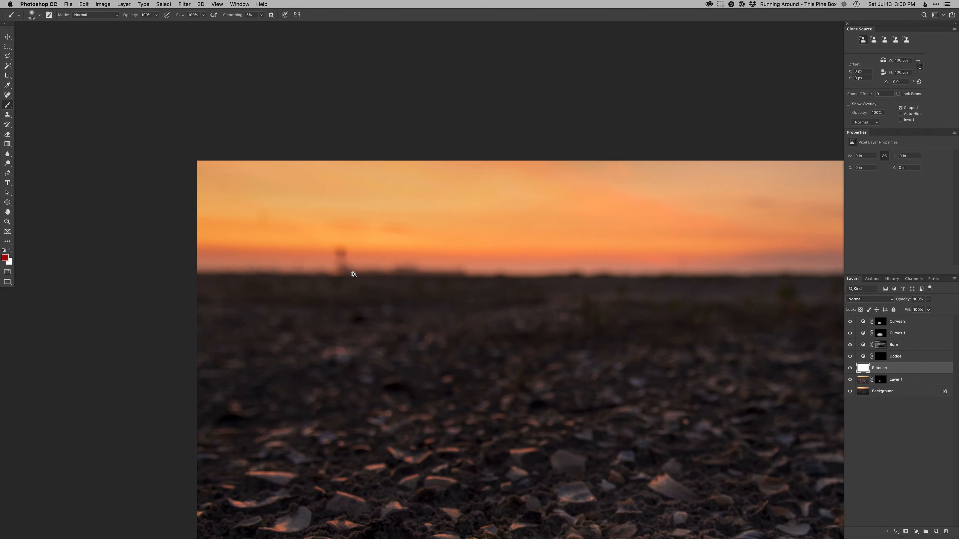
key("s")
left_click_drag(315, 251, 230, 258)
left_click(275, 251, "alt")
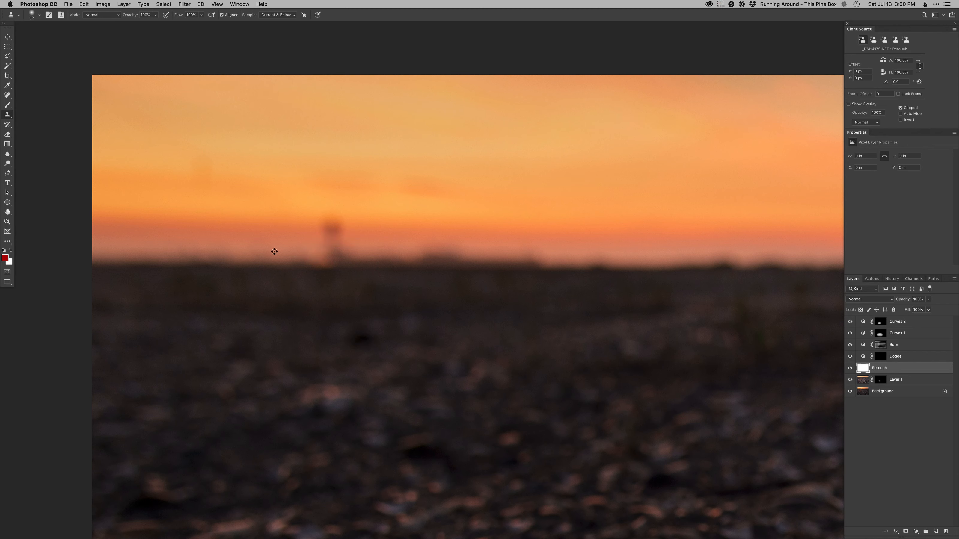
mouse_move(331, 252)
left_mouse_down()
mouse_move(317, 242)
mouse_move(319, 251)
left_mouse_up()
left_click(284, 238, "alt")
left_click(326, 240)
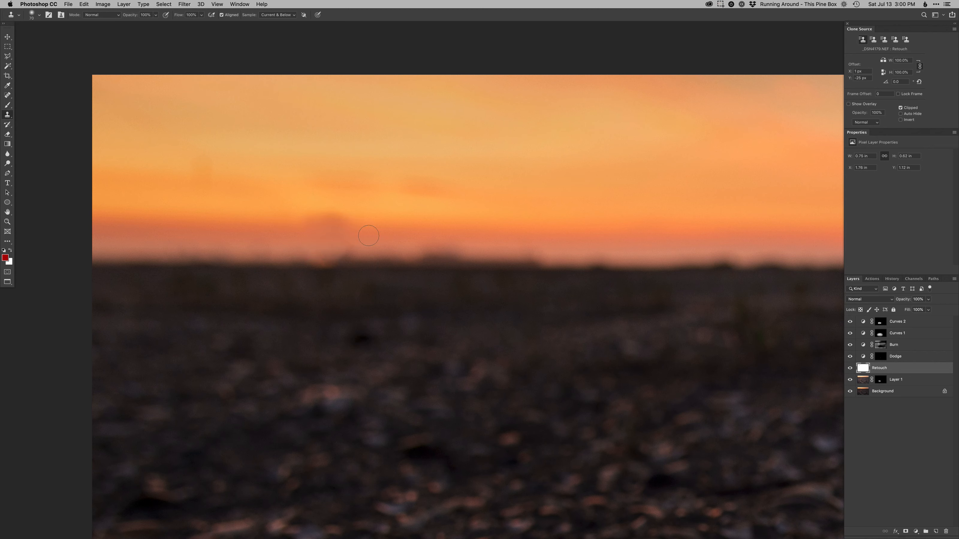
left_click(364, 225, "alt")
mouse_move(340, 223)
left_mouse_down()
mouse_move(313, 220)
mouse_move(358, 245)
mouse_move(336, 252)
left_mouse_up()
left_click(384, 247, "alt")
key("super+0")
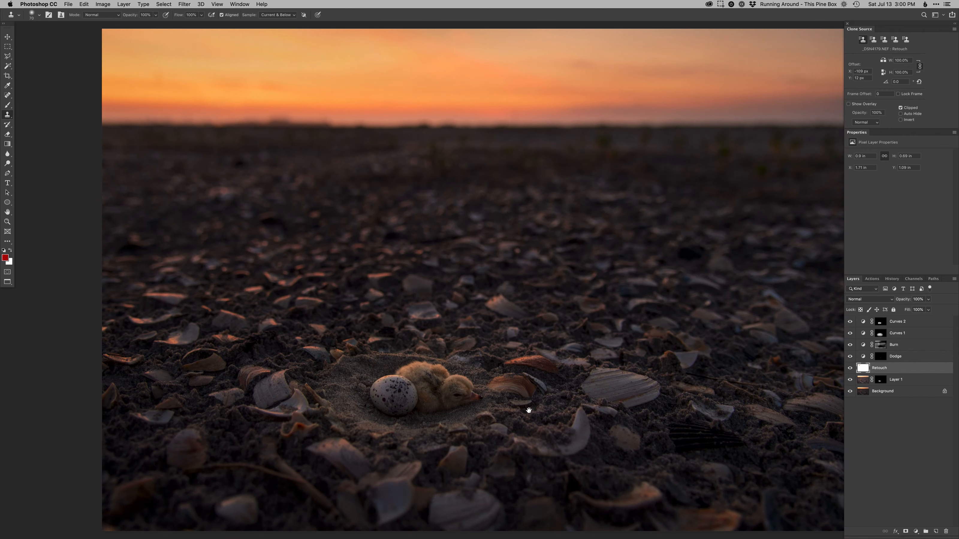
Add another Burn layer above the Retouch layer and darken the bright shells in the foreground and around the nest.
left_click_drag(531, 412, 522, 400)
scroll(526, 406, "down", 1)
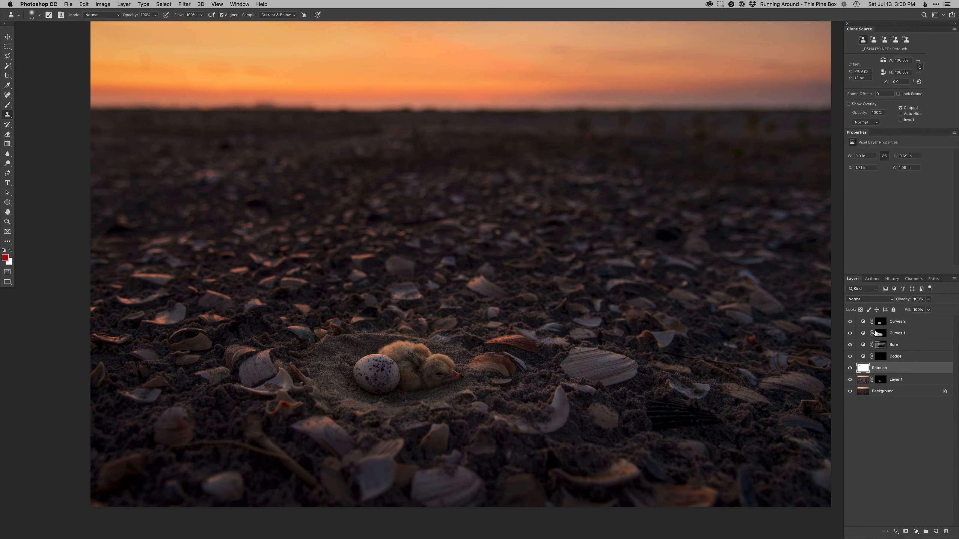
key("F3")
left_click_drag(263, 471, 229, 477)
key("x")
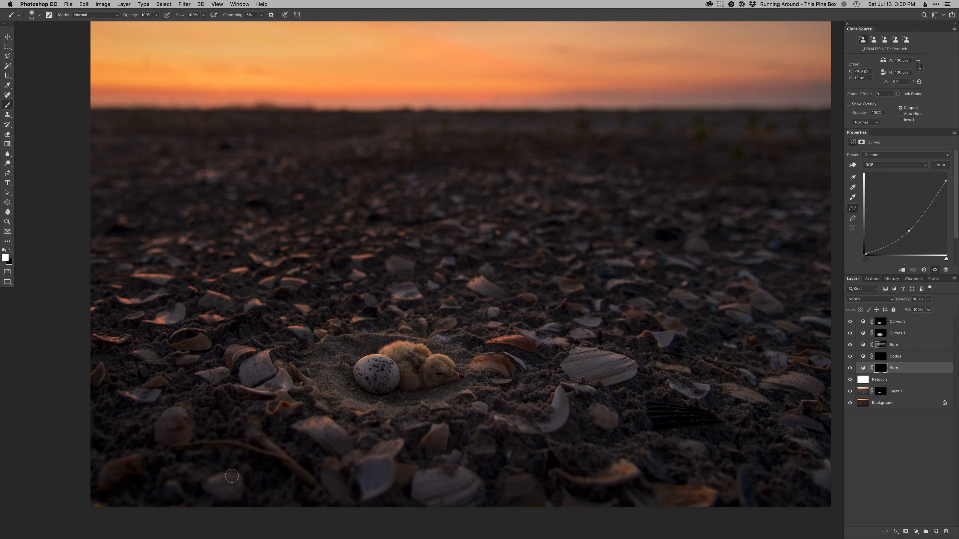
mouse_move(391, 471)
left_mouse_down()
mouse_move(408, 468)
mouse_move(449, 491)
mouse_move(468, 484)
mouse_move(426, 490)
left_mouse_up()
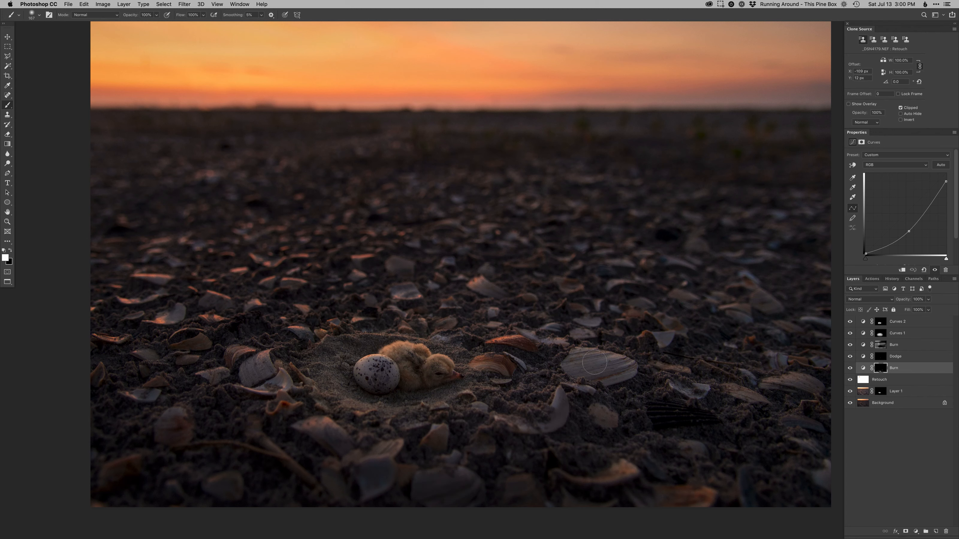
mouse_move(576, 361)
left_mouse_down()
mouse_move(620, 367)
mouse_move(600, 378)
left_mouse_up()
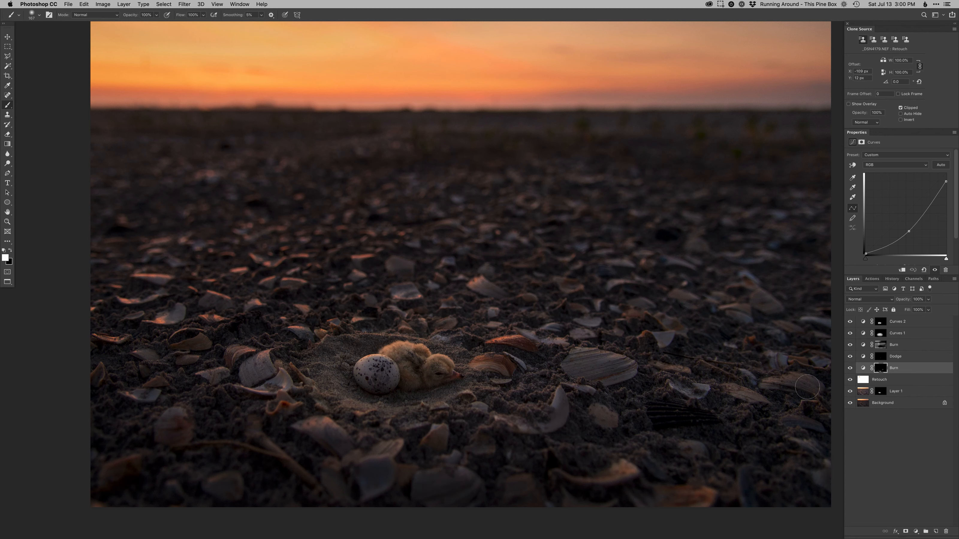
mouse_move(276, 371)
left_mouse_down()
mouse_move(263, 369)
mouse_move(295, 381)
left_mouse_up()
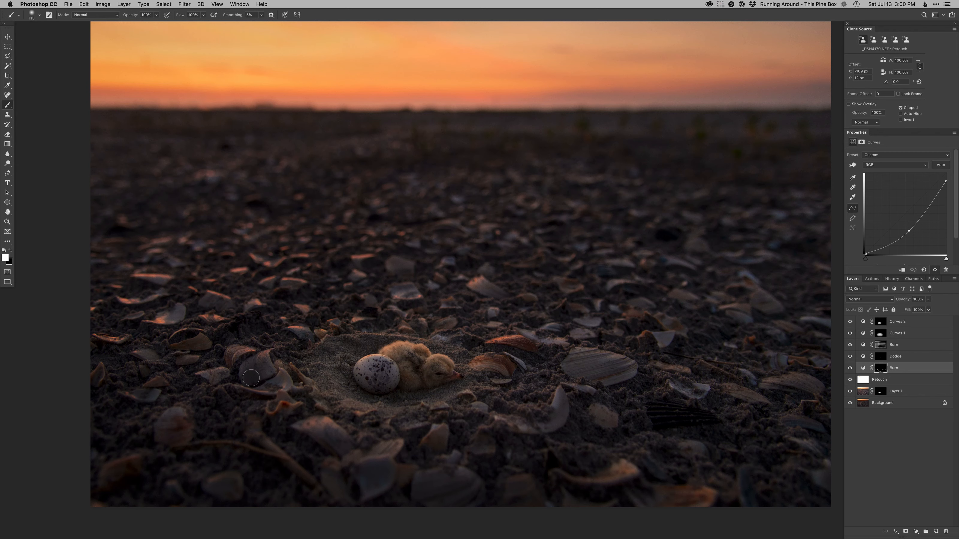
Add a curves layer above the lower Burn layer, shift the sky's colour with its blue channel, and clean the mask below the horizon.
left_click(455, 358, "alt+super")
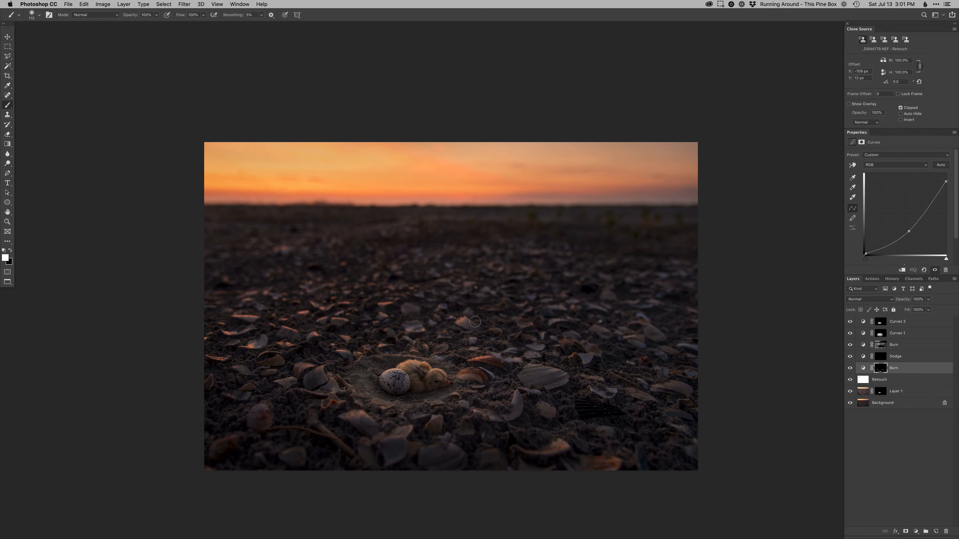
key("ctrl+super+m")
key("Return")
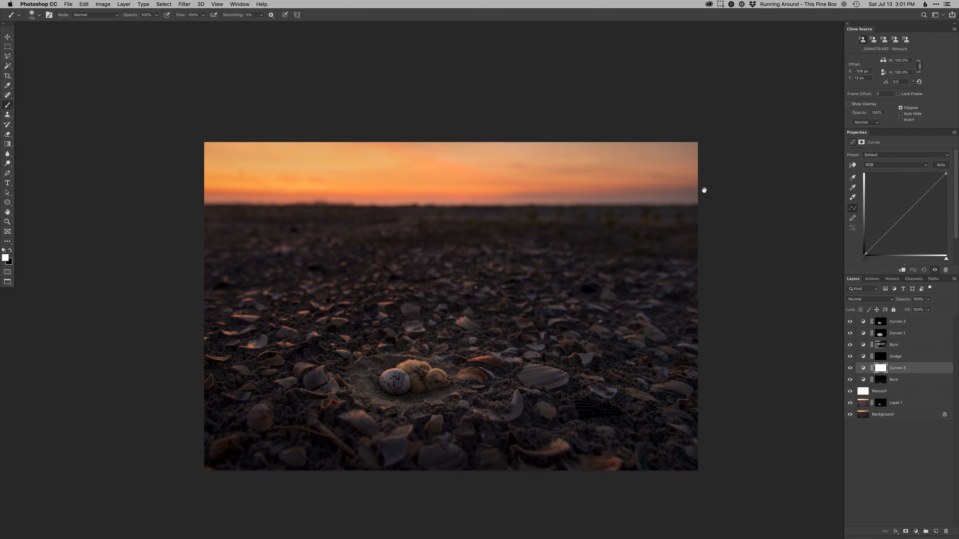
key("alt+5")
mouse_move(486, 193)
left_mouse_down()
mouse_move(506, 197)
mouse_move(454, 200)
left_mouse_up()
left_click_drag(578, 194, 606, 191)
left_click_drag(503, 186, 483, 186)
key("x")
mouse_move(621, 209)
left_mouse_down()
mouse_move(636, 210)
mouse_move(647, 238)
left_mouse_up()
Paint on the Dodge layer's mask to brighten the chick and egg.
left_click(879, 358)
left_click_drag(429, 383, 390, 391)
key("x")
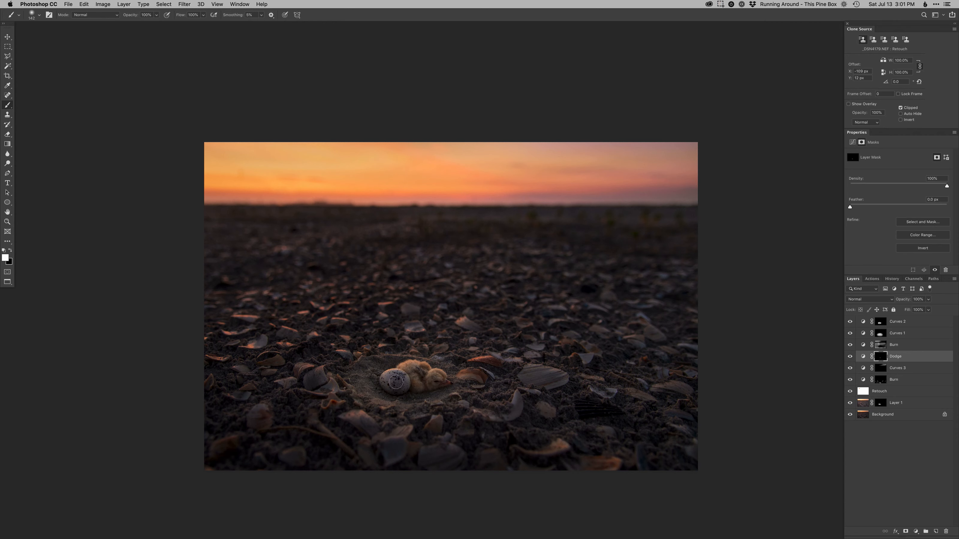
key("x")
key("x")
Compare the edit with the original by isolating the Background layer and restoring all layers, and return to the windowed view.
key("super+0")
key("super+minus")
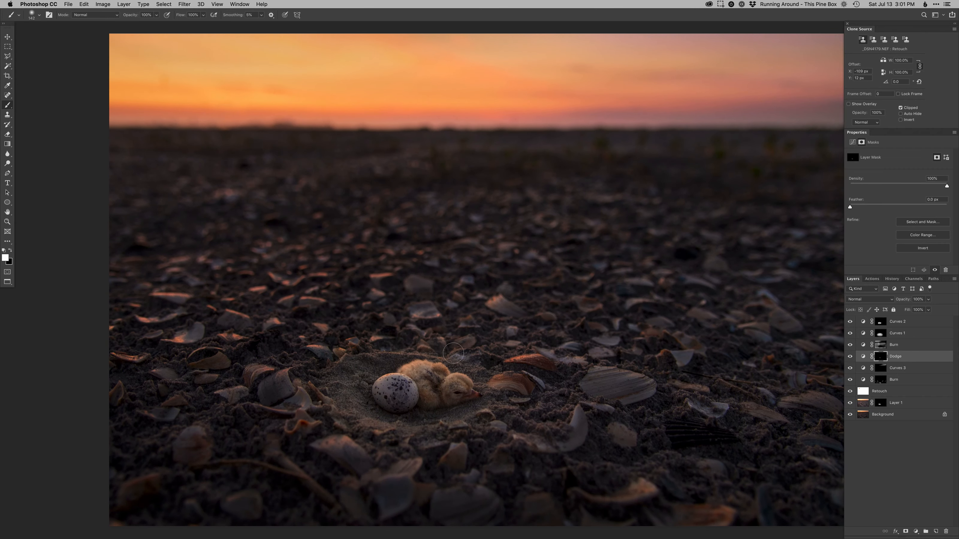
left_click_drag(598, 394, 554, 393)
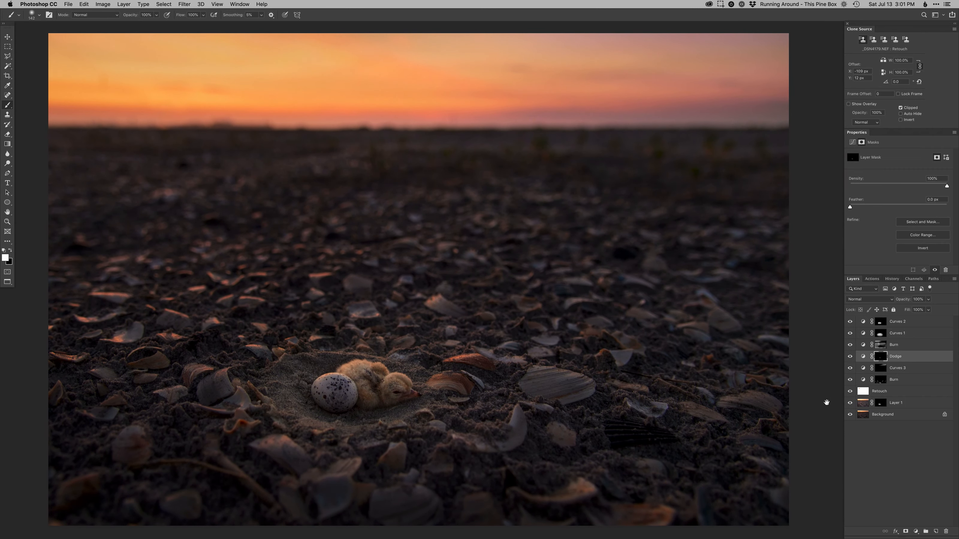
left_click(850, 415, "alt")
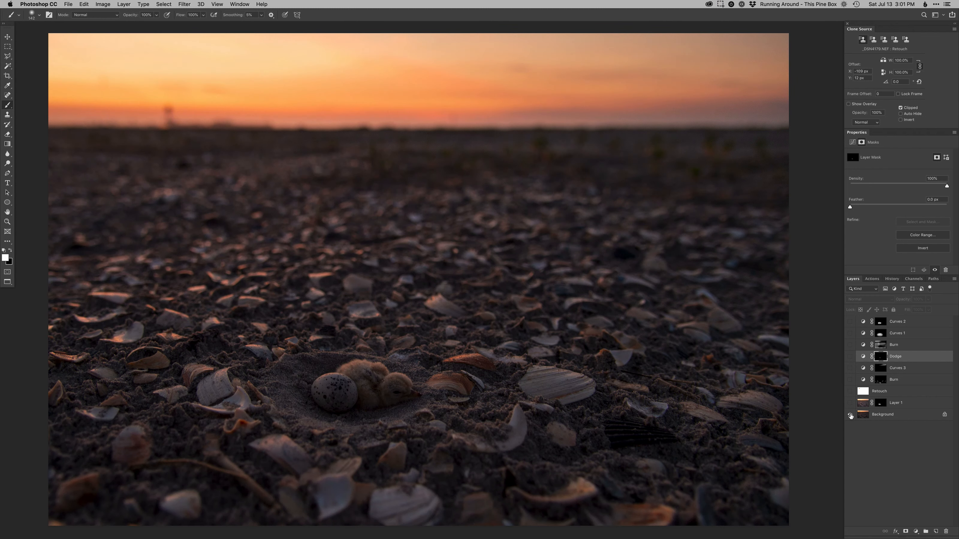
left_click(850, 415, "alt")
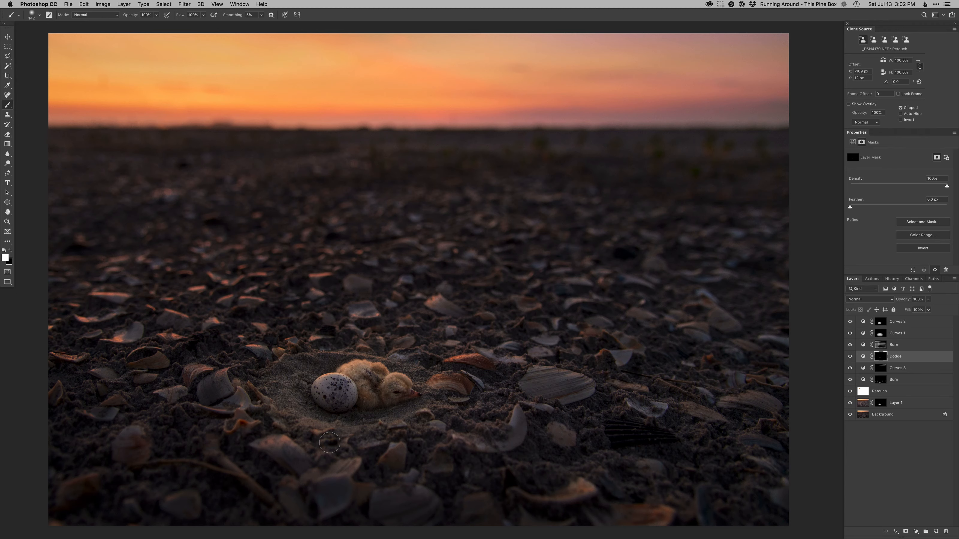
key("f")
key("f")
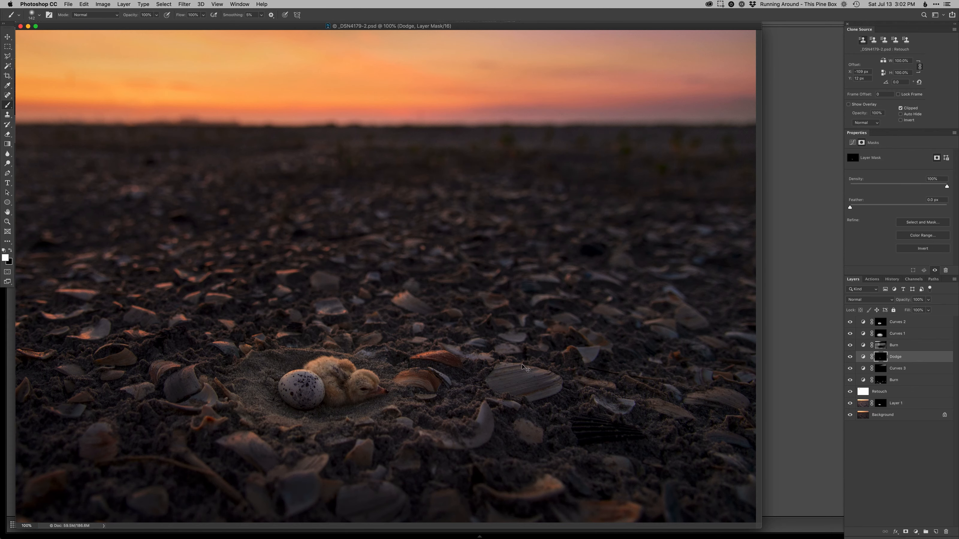
Save and close the Photoshop document, and in Lightroom Classic reset the develop settings of the first photo, marked Copy 1.
key("super+w")
left_click(459, 267)
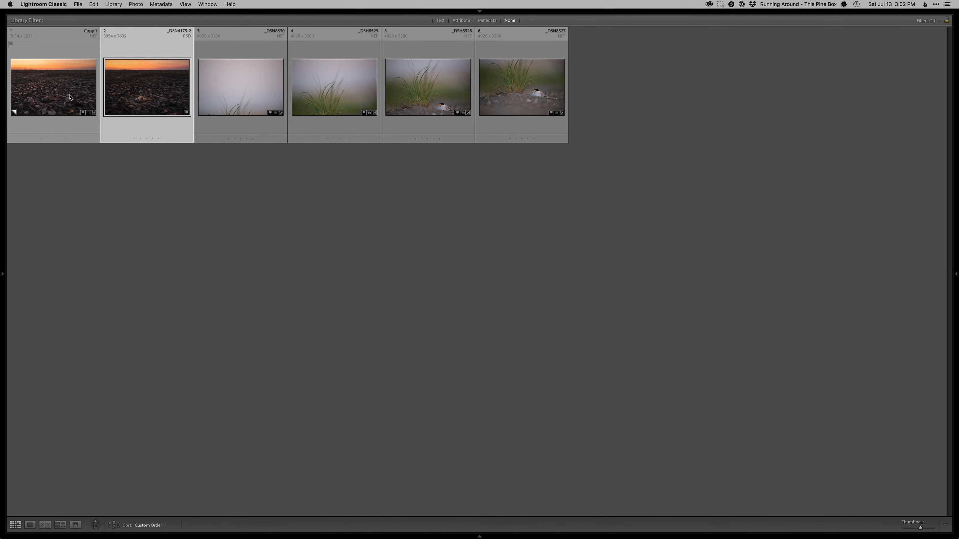
left_click(45, 91)
key("d")
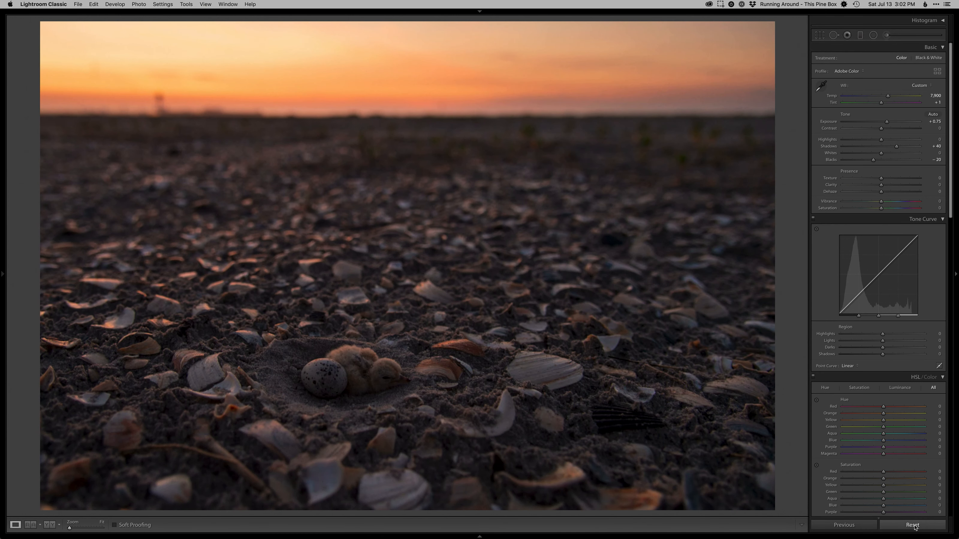
left_click(912, 525)
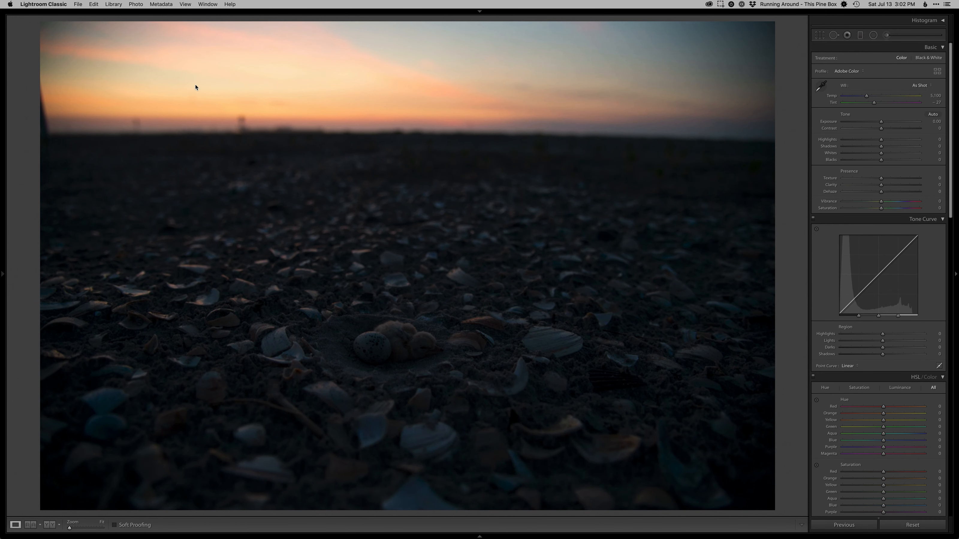
Select the reset copy together with the edited _DSN4179-2 photo and compare them side by side in Survey view.
key("g")
left_click(145, 99, "super")
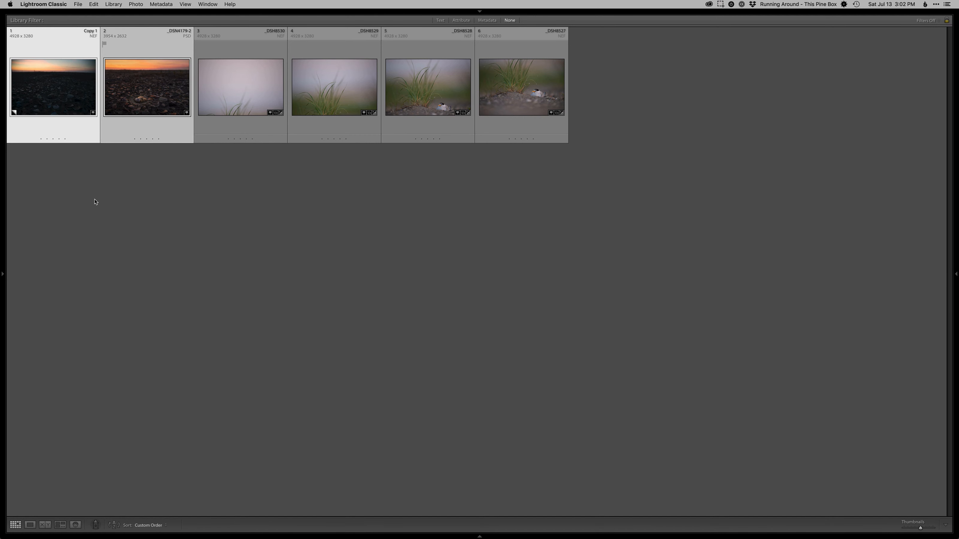
key("n")
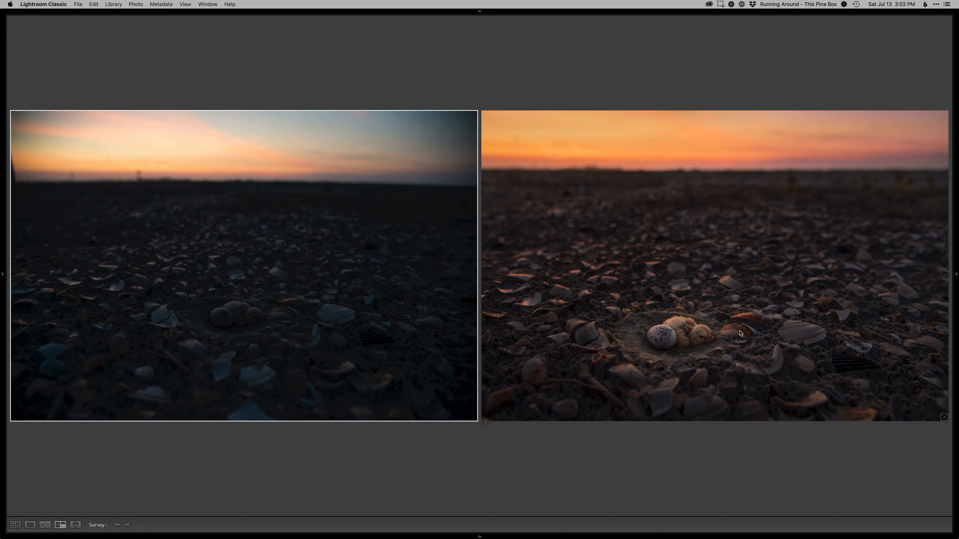
Fine-tune the white balance tint of the edited _DSN4179-2 photo in the Develop module and return to the grid.
left_click(759, 322)
key("d")
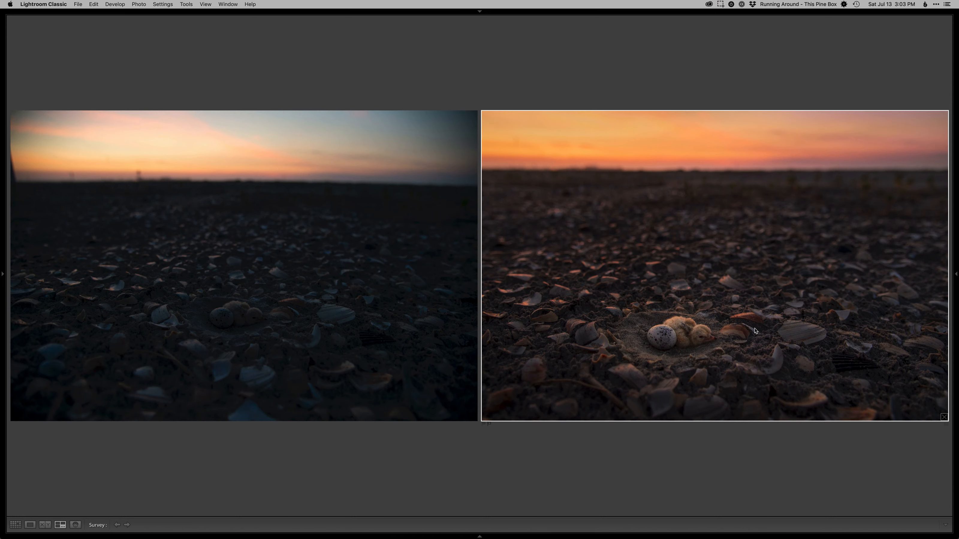
key("g")
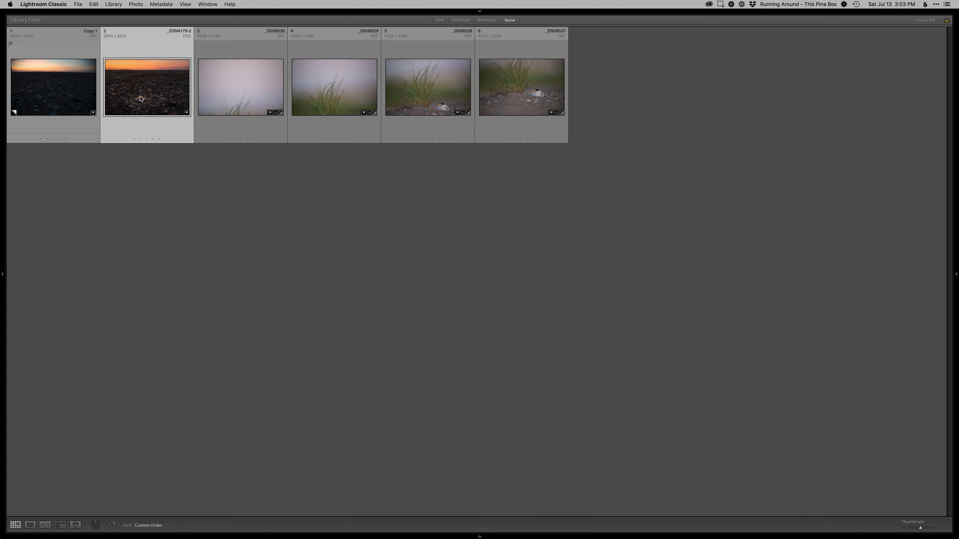
key("d")
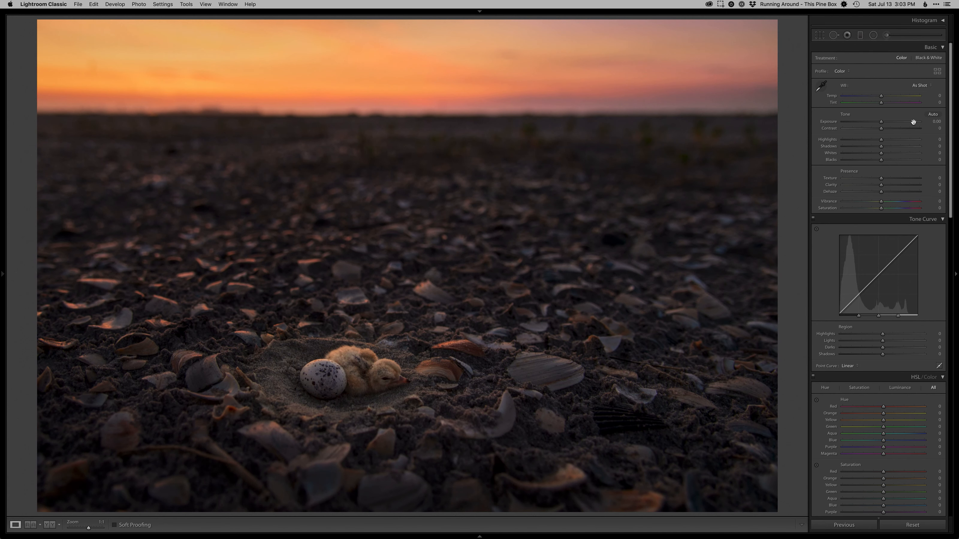
left_click_drag(881, 104, 881, 105)
key("g")
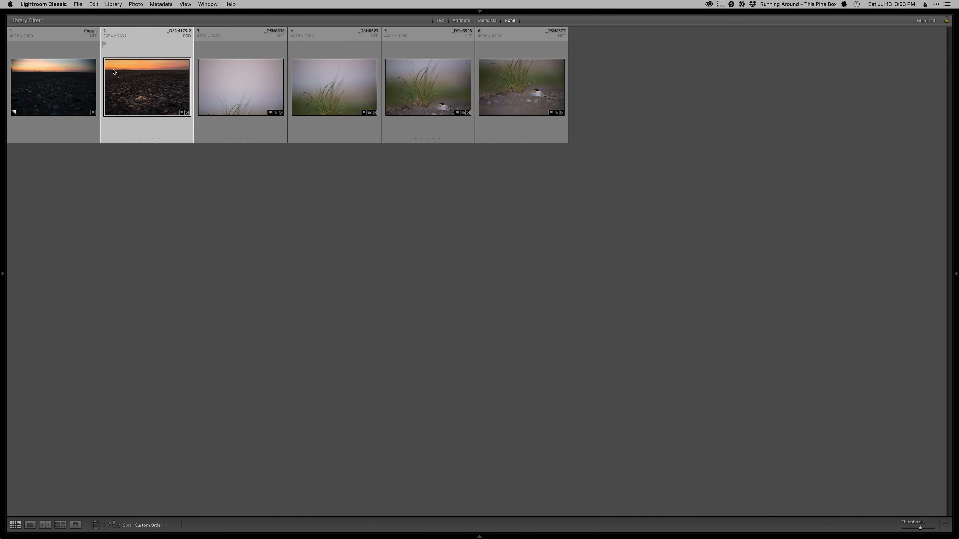
Survey the adjusted photo beside the unedited copy and view the adjusted version full screen.
left_click(85, 89, "super")
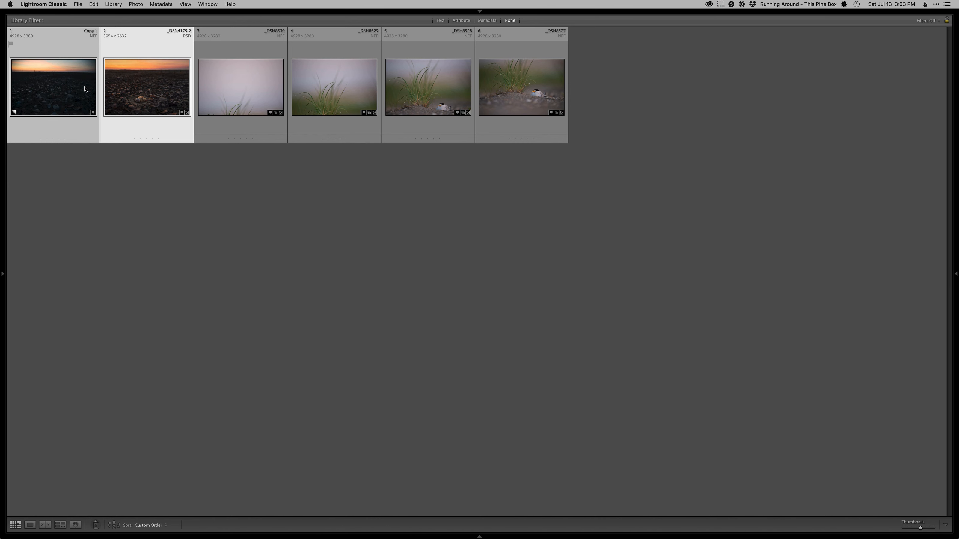
key("n")
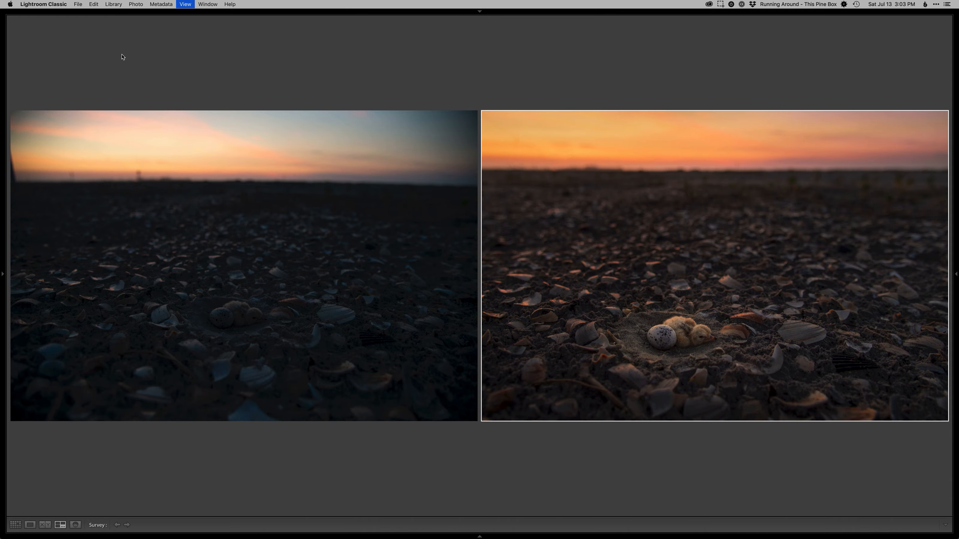
key("f")
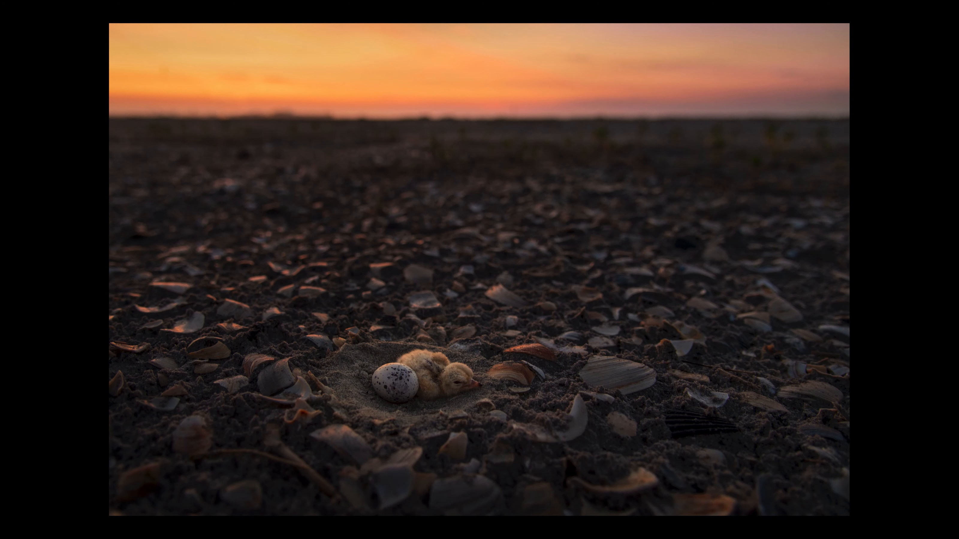